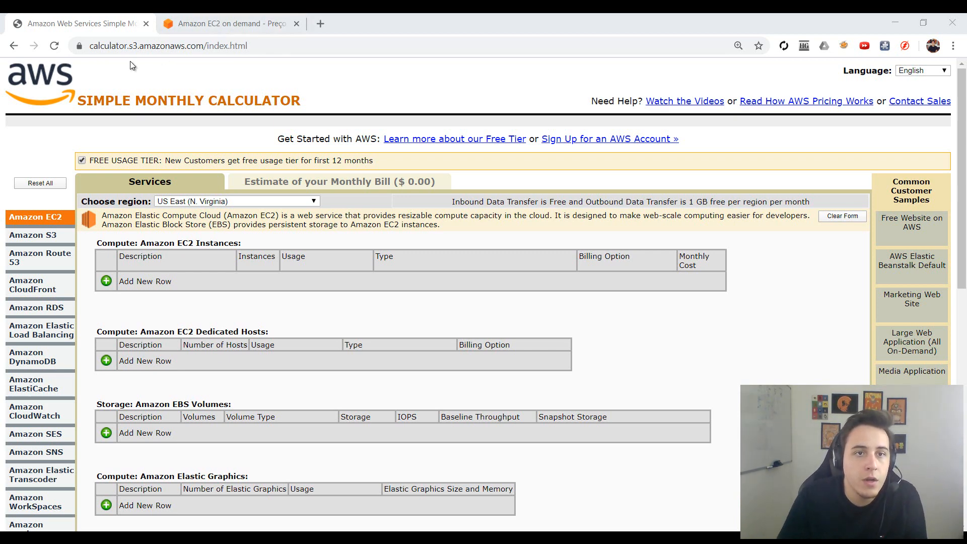
# Step: Review the calculator's web address, the list of AWS services, and the EC2 Instances and Dedicated Hosts sections
pyautogui.click(189, 48)
pyautogui.click(204, 47)
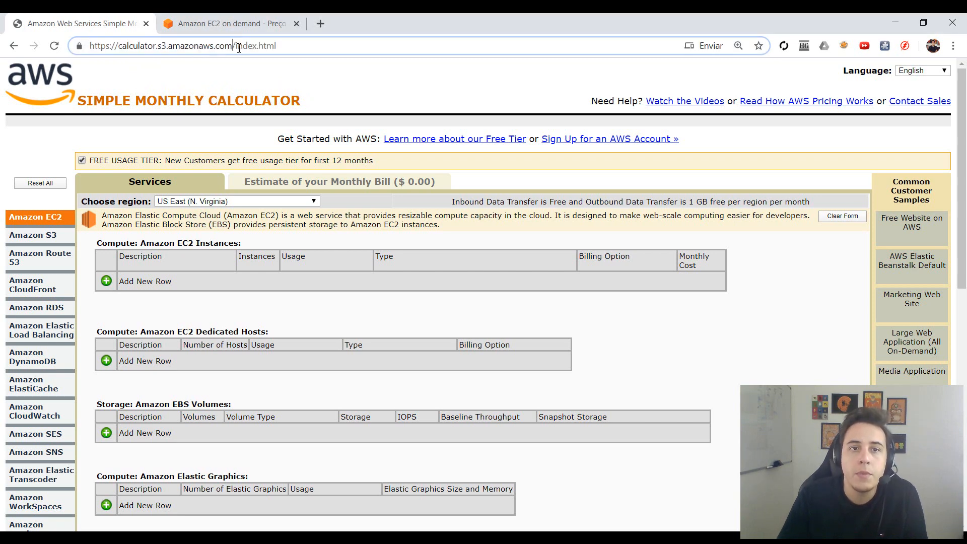
pyautogui.moveTo(238, 48); pyautogui.dragTo(327, 44)
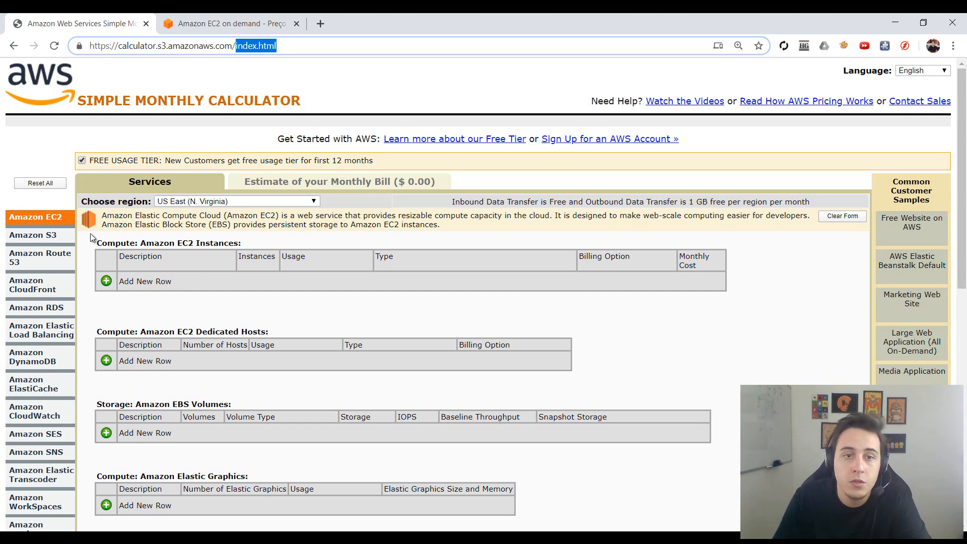
pyautogui.click(53, 217)
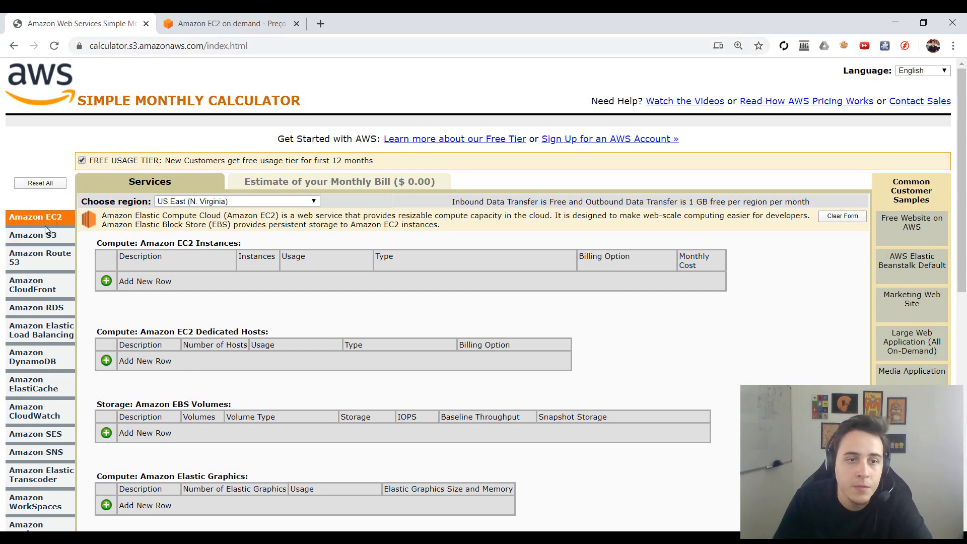
pyautogui.scroll(-2, 38, 318)
pyautogui.scroll(-2, 30, 322)
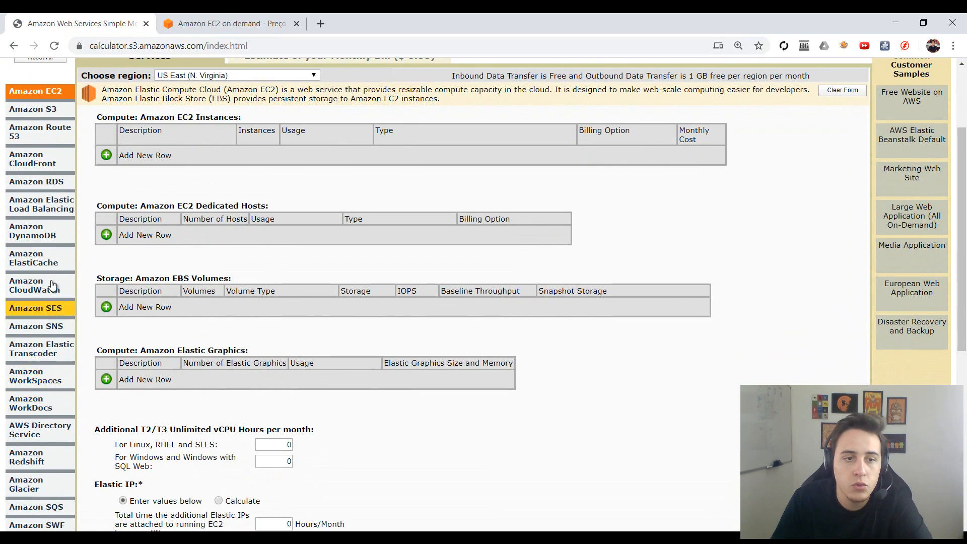
pyautogui.scroll(4, 76, 262)
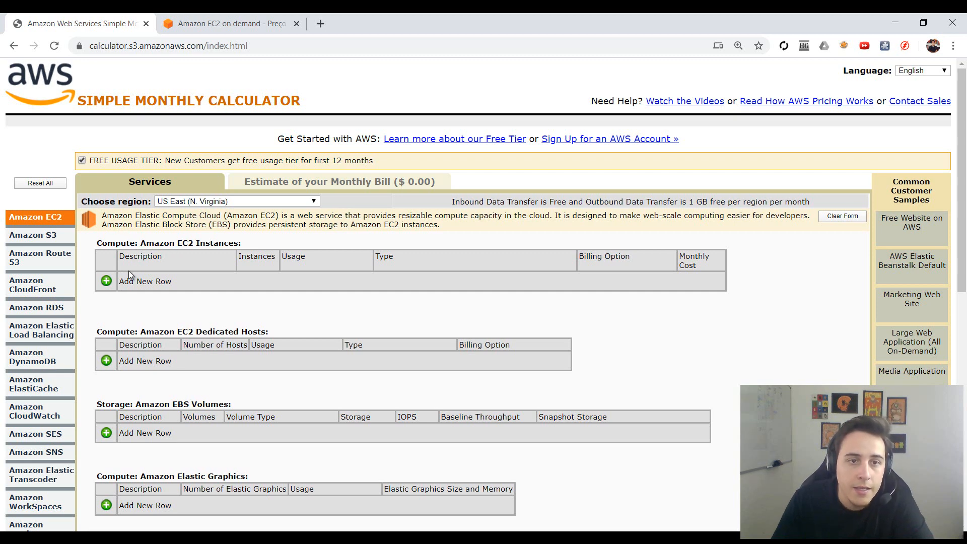
pyautogui.moveTo(108, 244); pyautogui.dragTo(257, 245)
pyautogui.click(256, 244)
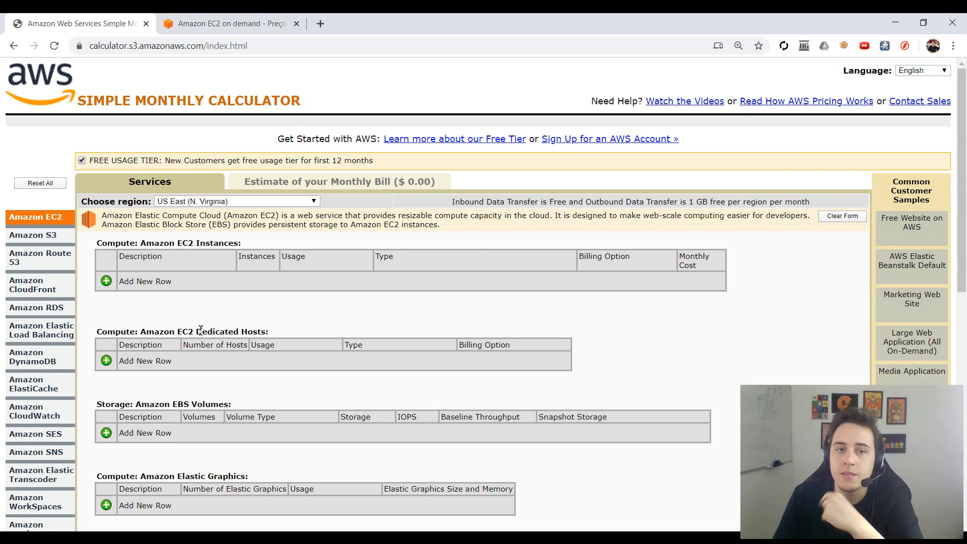
pyautogui.moveTo(188, 332); pyautogui.dragTo(252, 328)
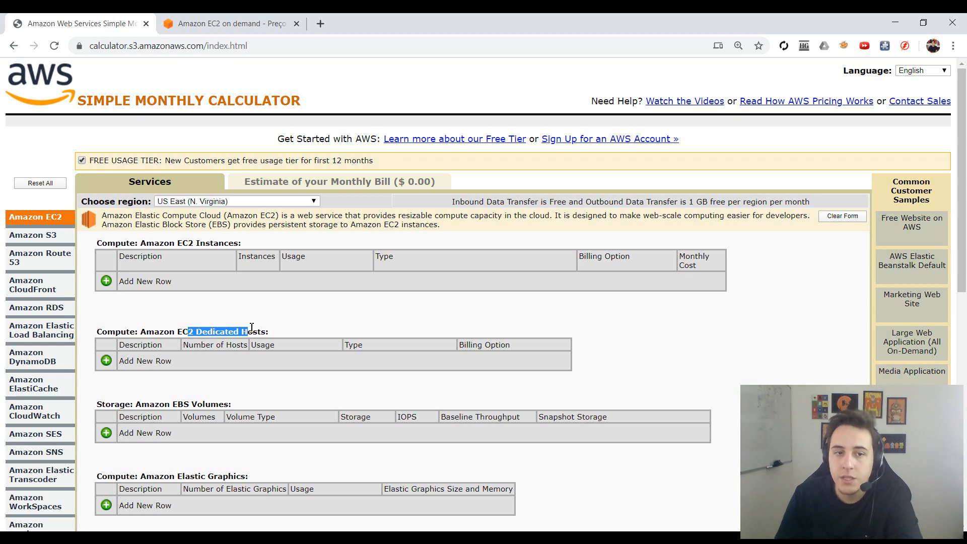
# Step: Add two Amazon EC2 instance rows and describe them as "banco" and "app"
pyautogui.click(105, 284)
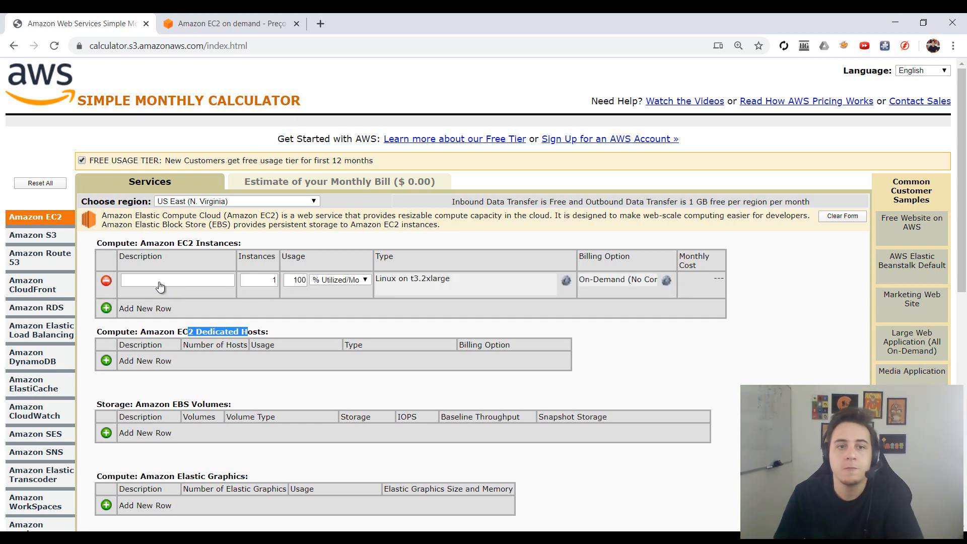
pyautogui.click(162, 282)
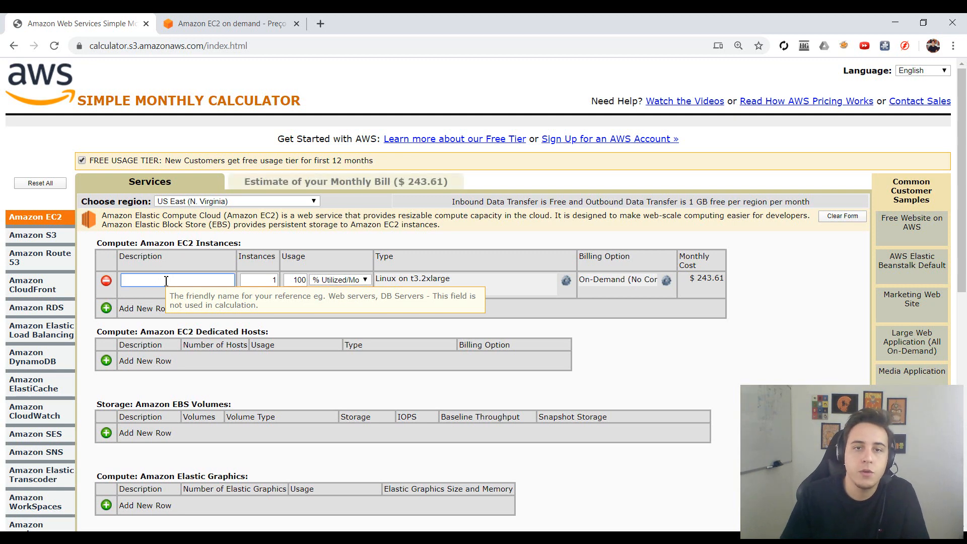
pyautogui.click(105, 311)
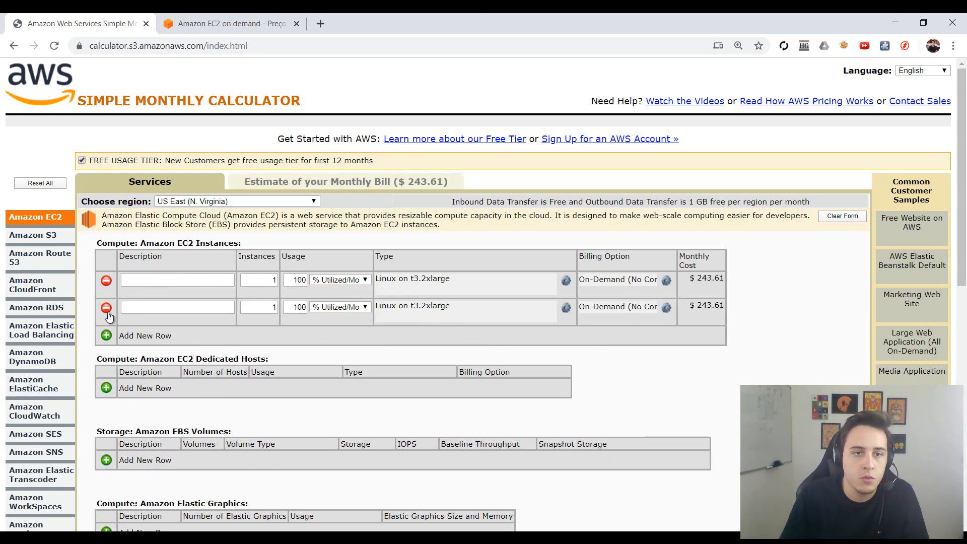
pyautogui.click(147, 284)
pyautogui.write('b')
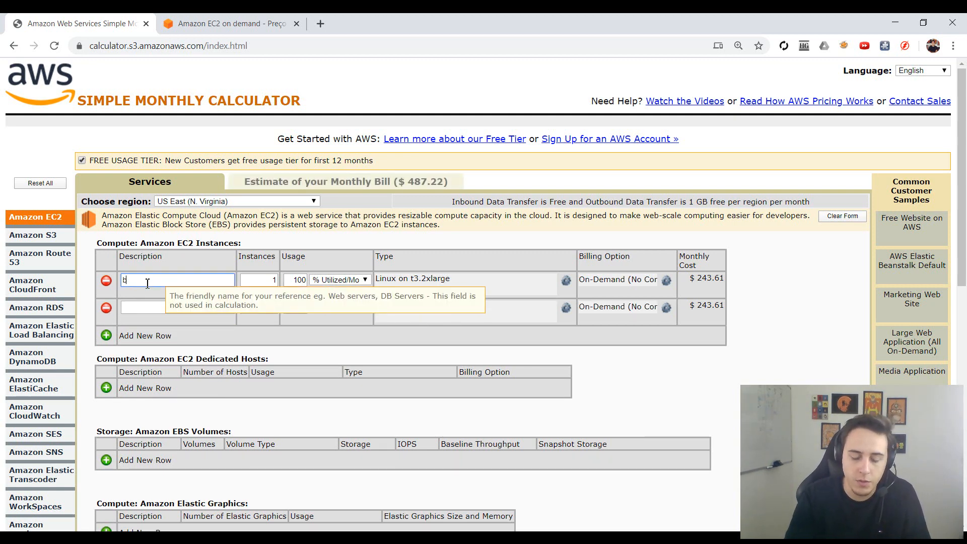
pyautogui.write('anco')
pyautogui.press('Tab')
pyautogui.click(159, 306)
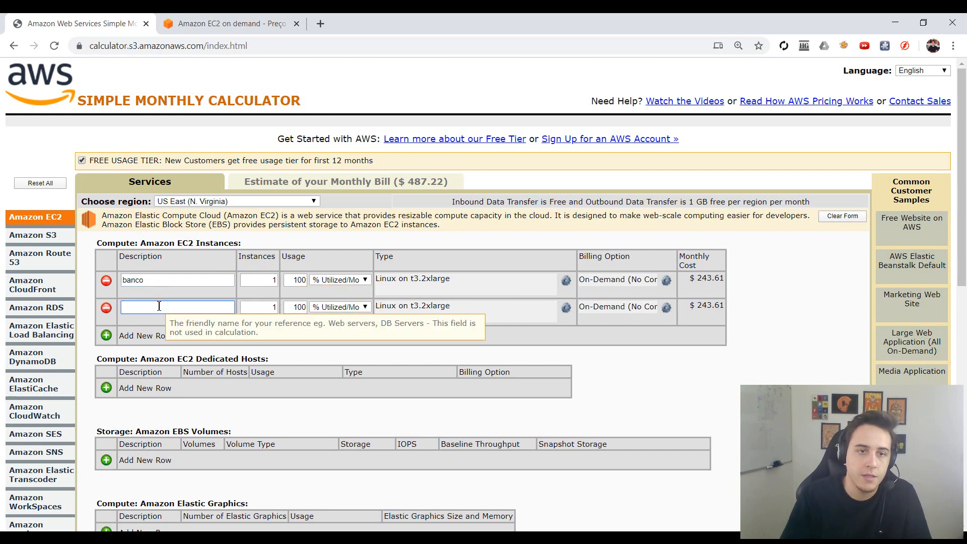
pyautogui.write('app')
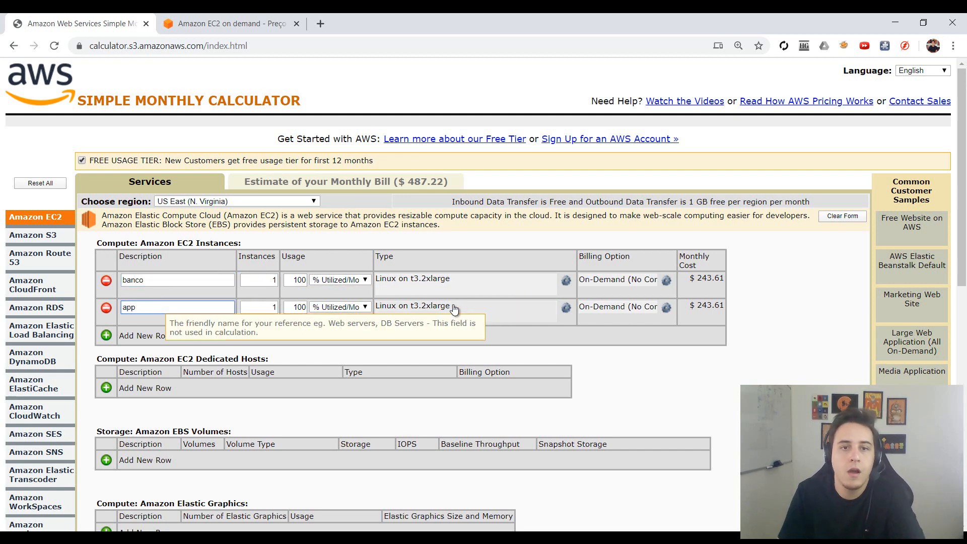
# Step: Set the number of instances in the app row to 2
pyautogui.doubleClick(275, 279)
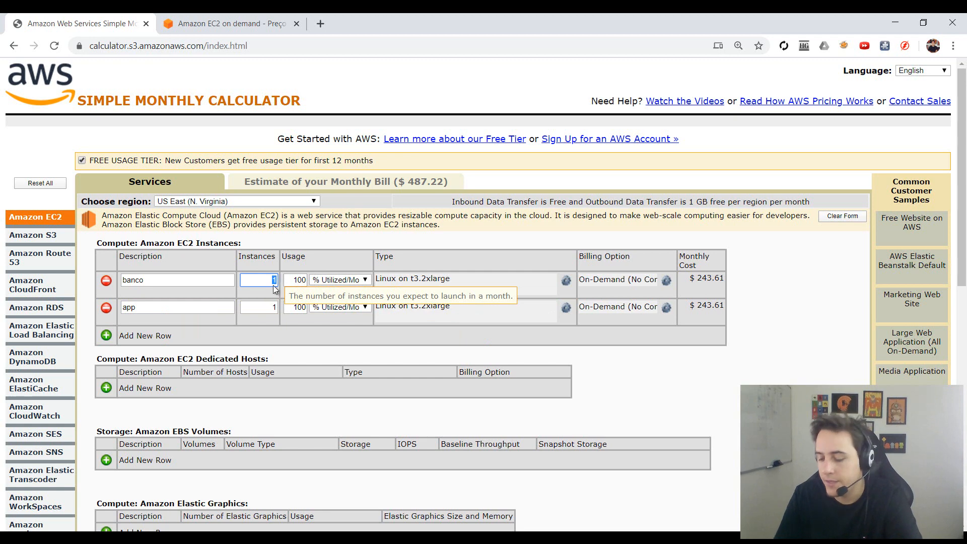
pyautogui.doubleClick(268, 308)
pyautogui.write('2')
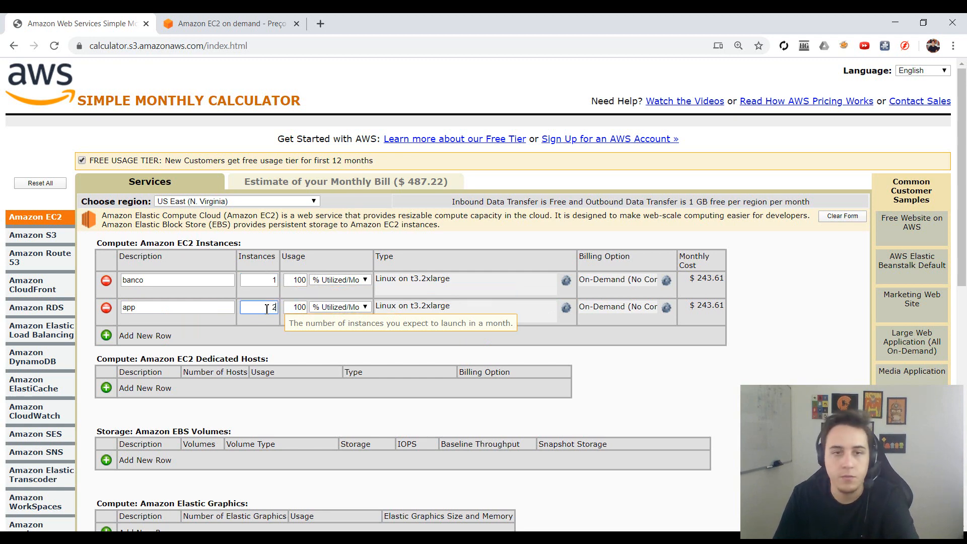
pyautogui.click(328, 244)
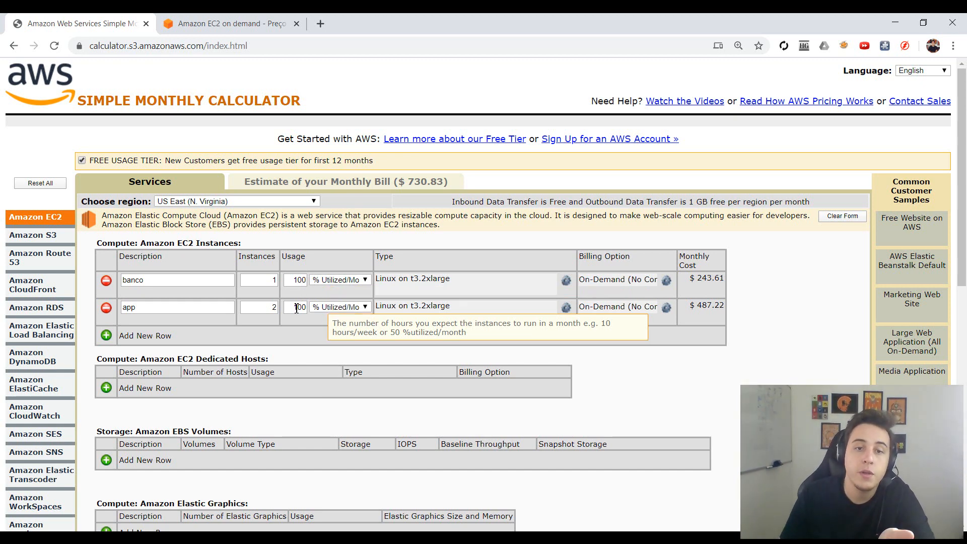
# Step: Set the app row's usage to 9 Hours/Day and check its monthly cost
pyautogui.click(340, 307)
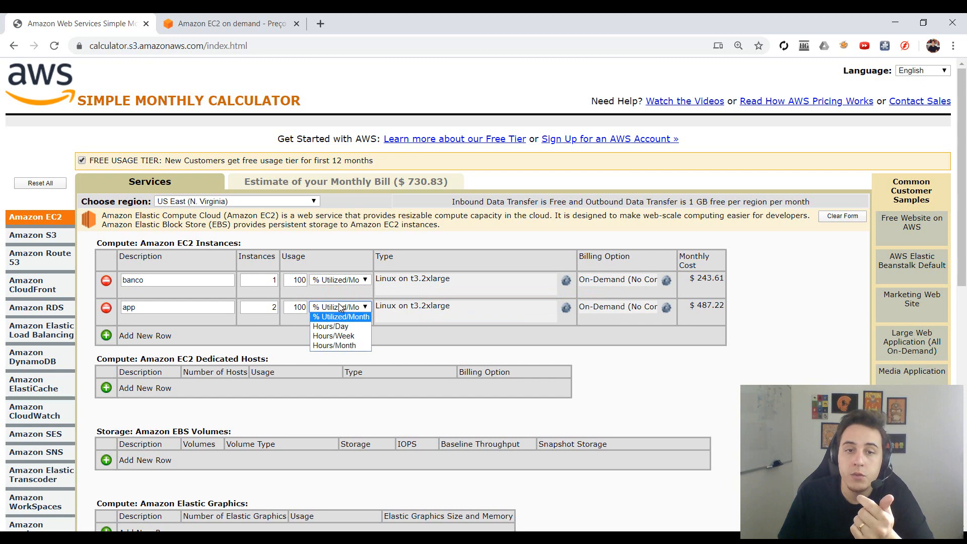
pyautogui.click(326, 327)
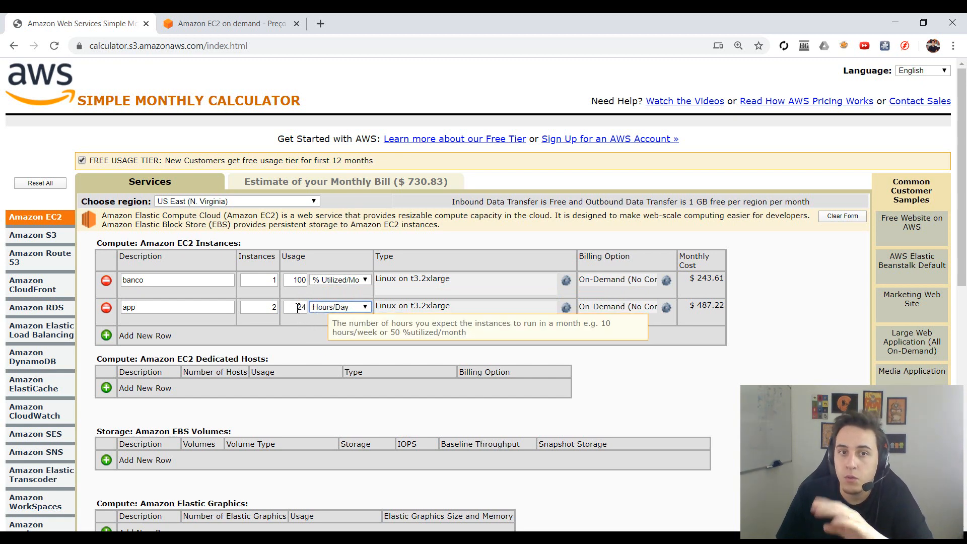
pyautogui.doubleClick(298, 308)
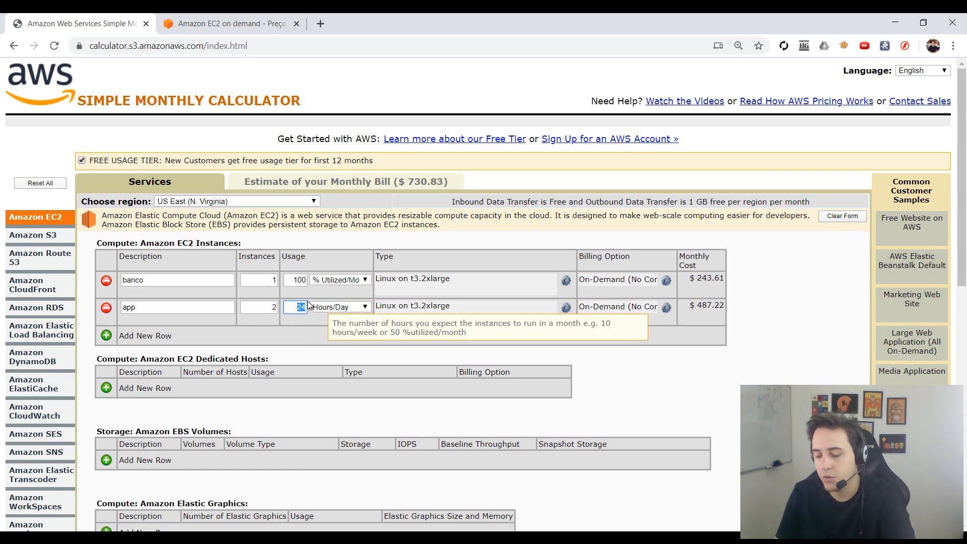
pyautogui.write('9')
pyautogui.click(311, 326)
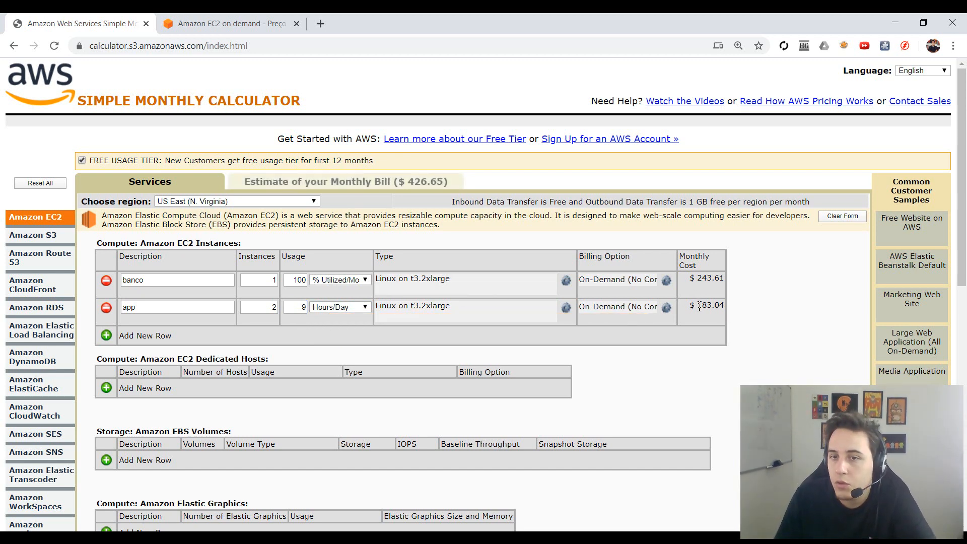
pyautogui.moveTo(698, 305); pyautogui.dragTo(302, 335)
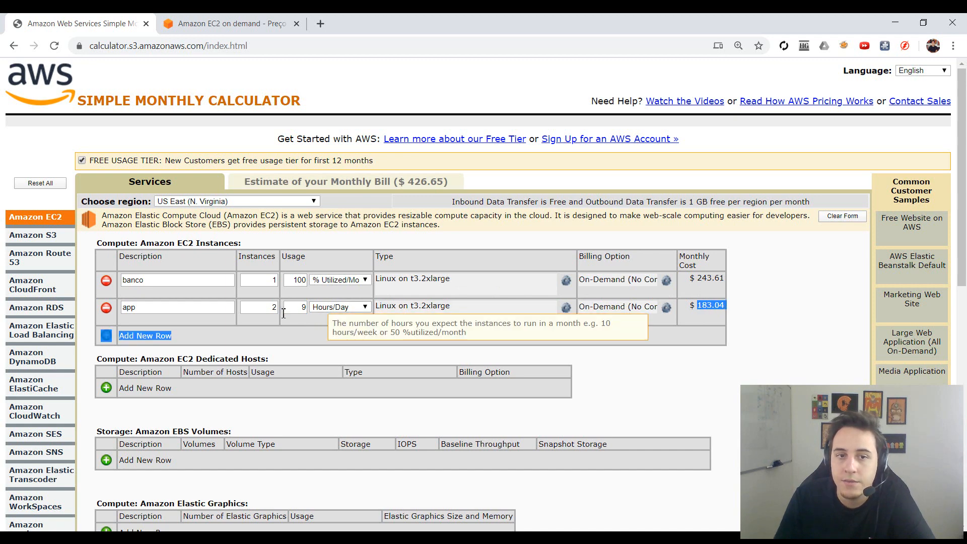
# Step: Return the app row's usage to 100 % Utilized/Month and check its monthly cost
pyautogui.click(335, 307)
pyautogui.click(330, 317)
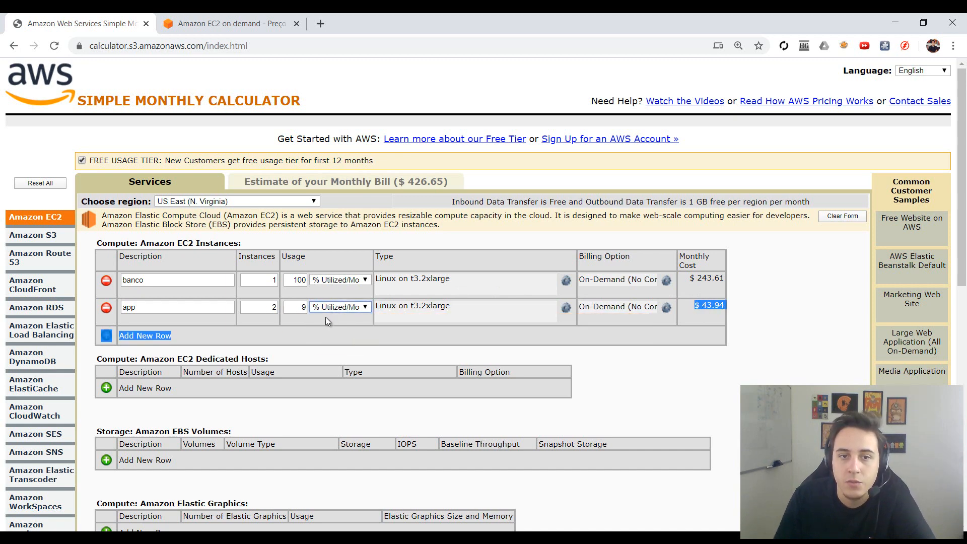
pyautogui.click(300, 307)
pyautogui.write('100')
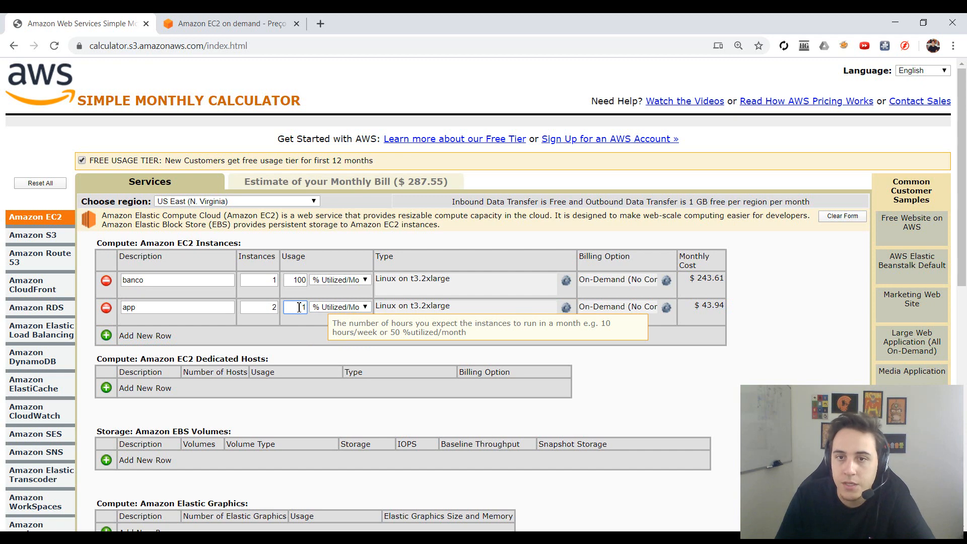
pyautogui.doubleClick(710, 305)
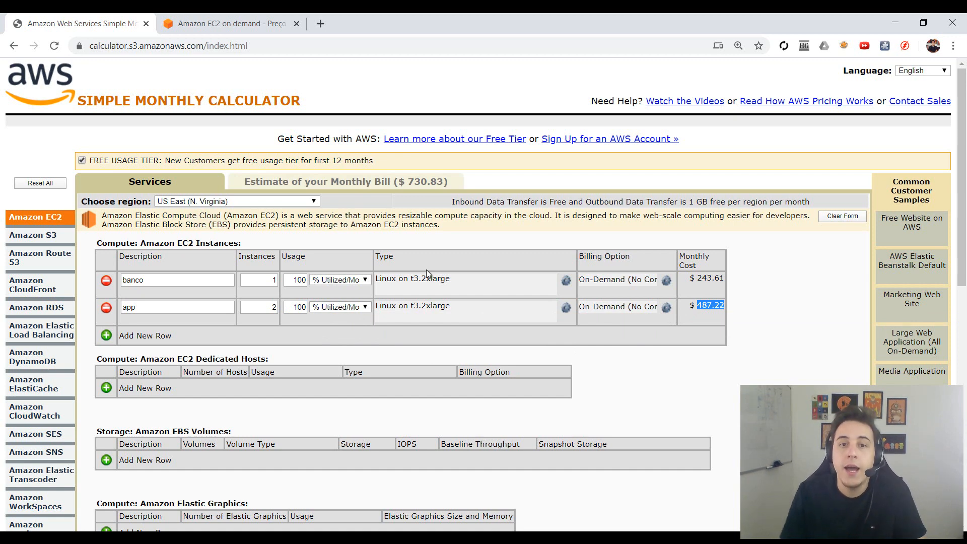
# Step: Open the instance type selection for the banco row and compare hourly costs for Red Hat Enterprise Linux, SUSE Linux Enterprise Server and Linux
pyautogui.click(565, 282)
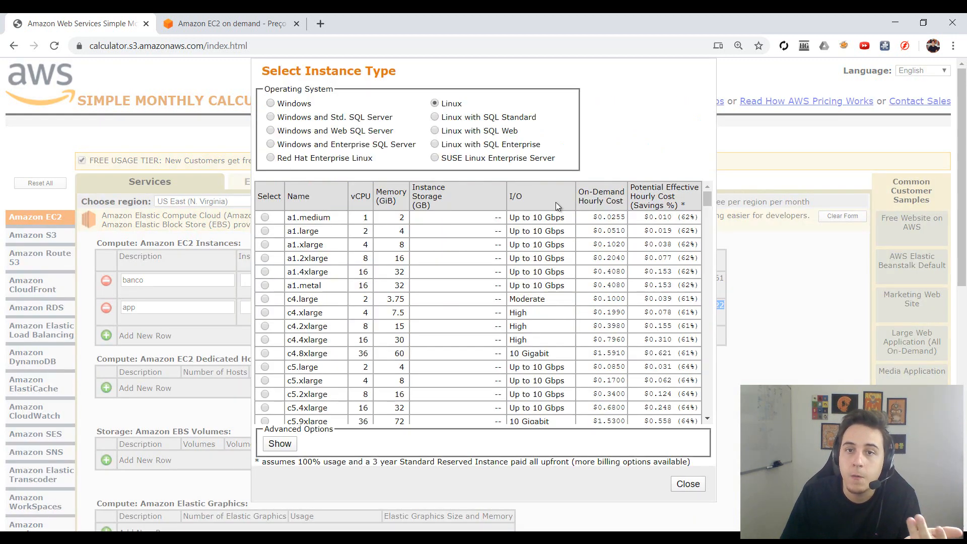
pyautogui.click(687, 483)
pyautogui.click(566, 283)
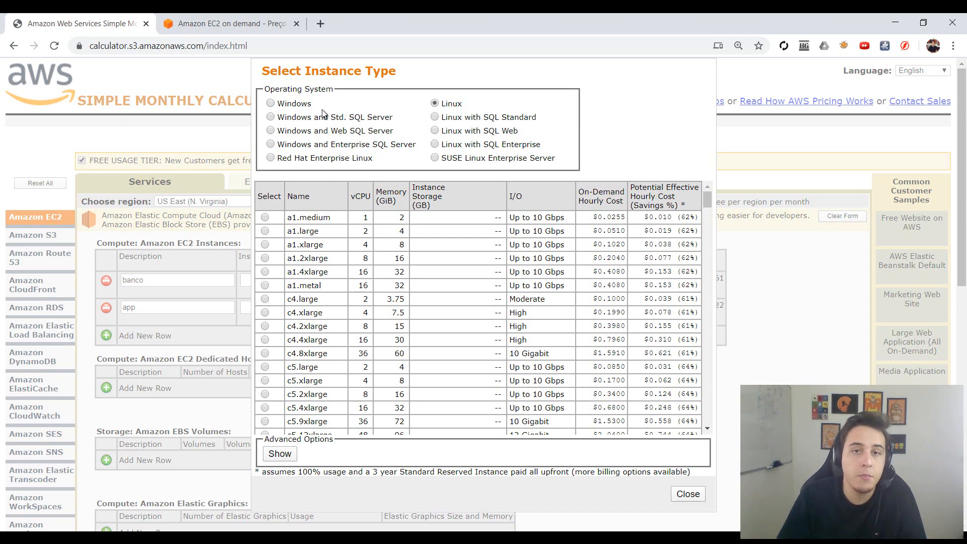
pyautogui.click(272, 158)
pyautogui.moveTo(610, 218); pyautogui.dragTo(593, 218)
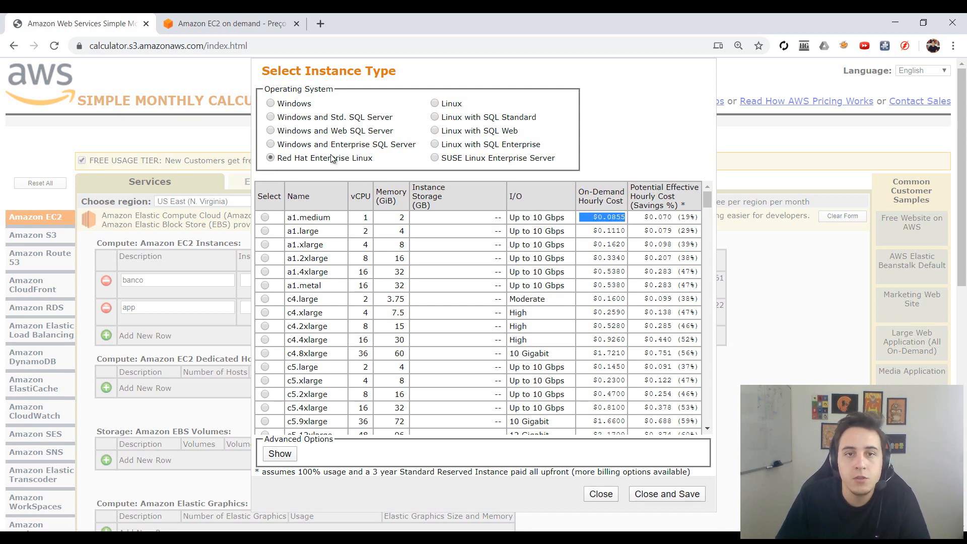
pyautogui.click(434, 158)
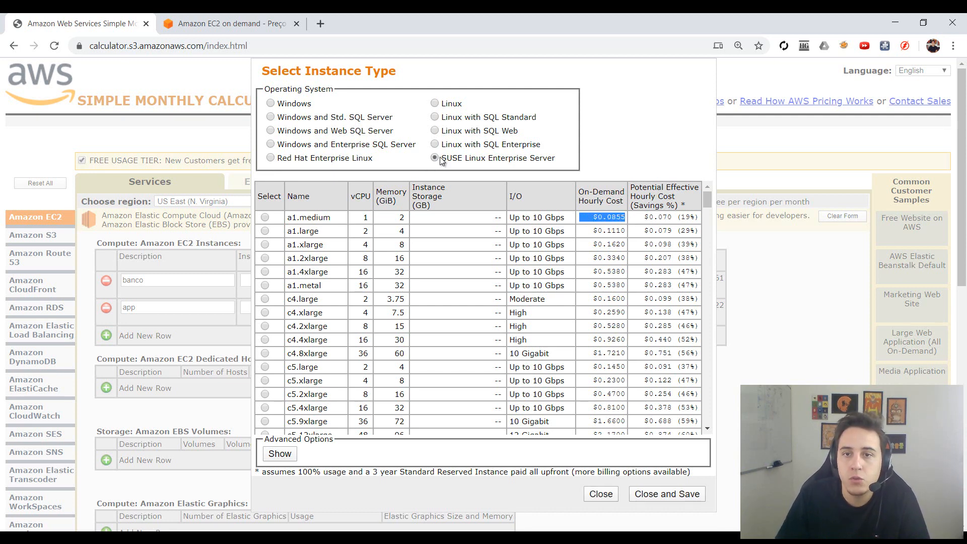
pyautogui.click(434, 101)
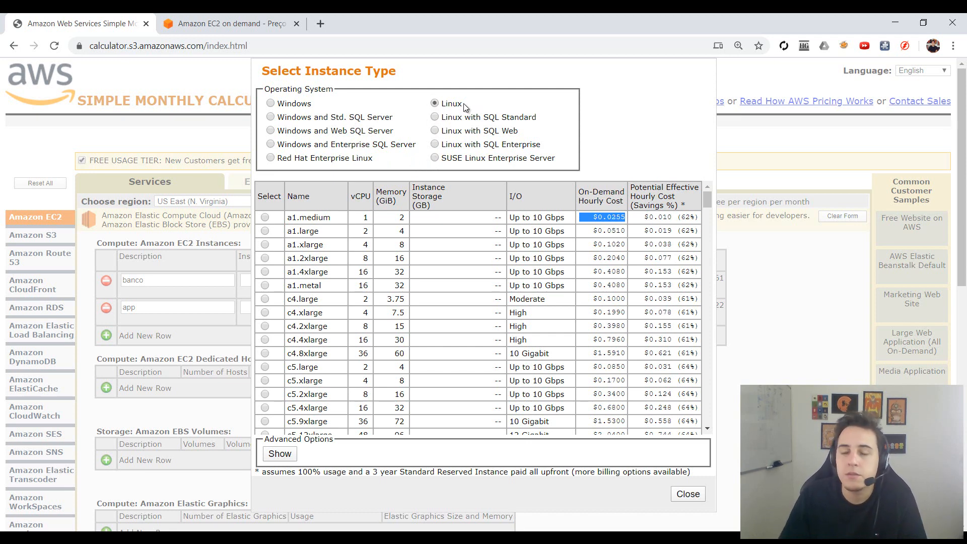
# Step: Check the hourly costs for SUSE, Windows with Web and Std. SQL Server, and plain Windows, finishing with Linux selected
pyautogui.click(434, 158)
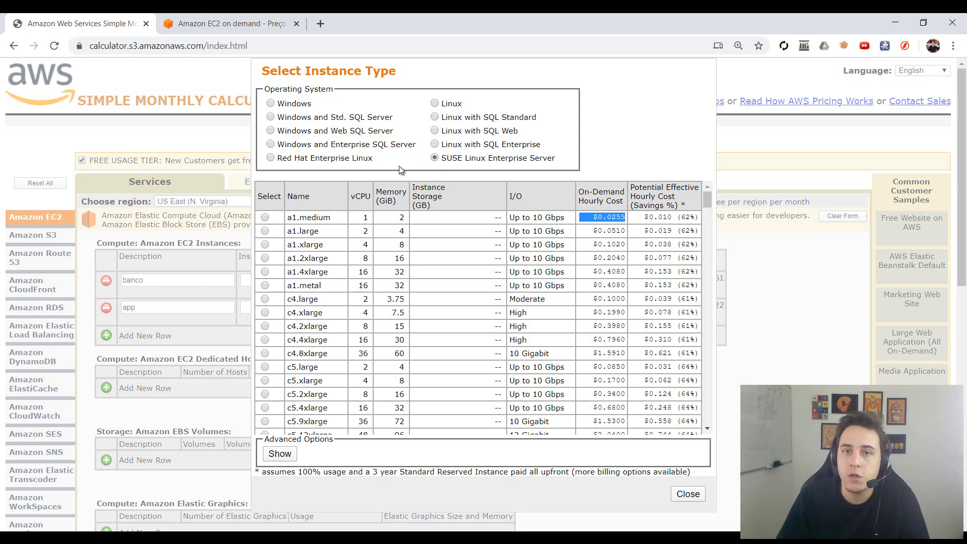
pyautogui.click(281, 130)
pyautogui.click(282, 117)
pyautogui.click(292, 106)
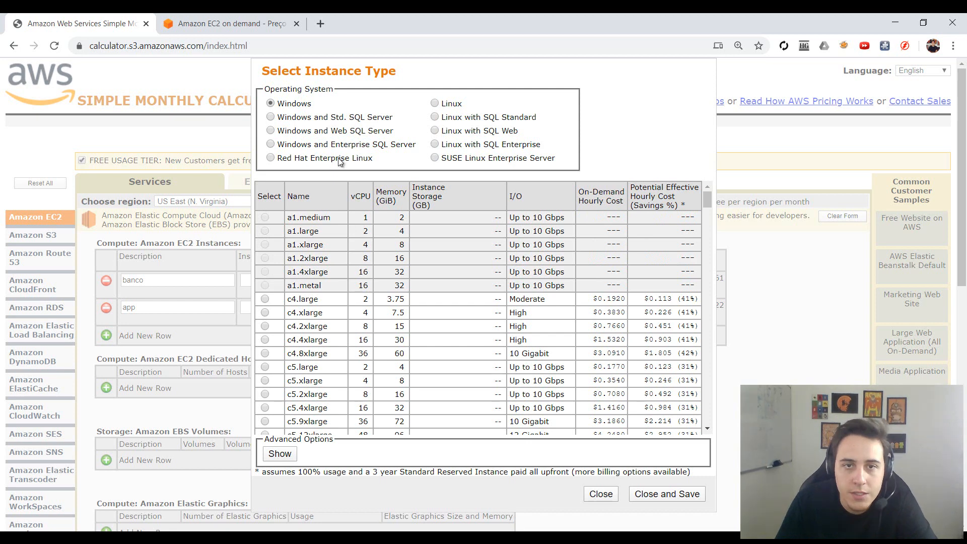
pyautogui.click(449, 104)
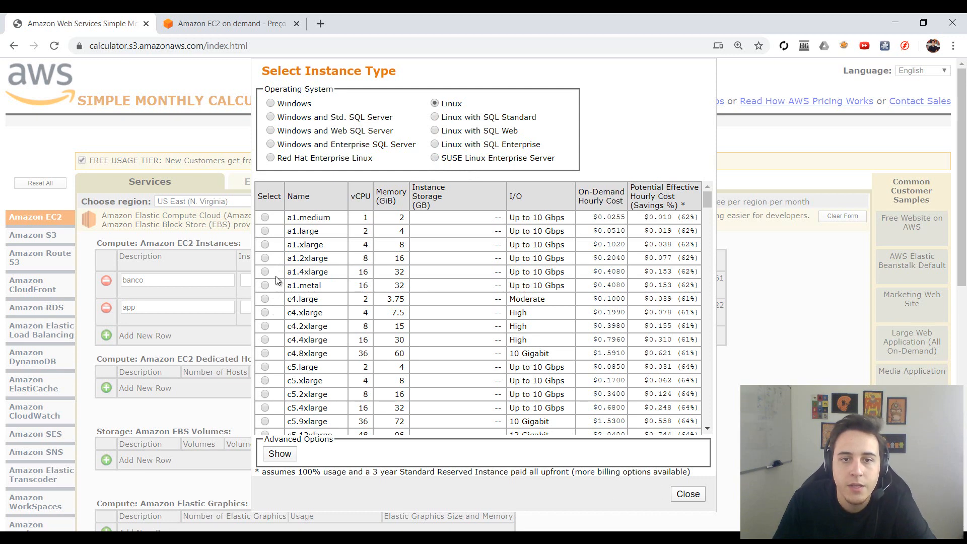
# Step: Examine the vCPU, memory and instance storage specifications across the Linux instance types
pyautogui.doubleClick(367, 196)
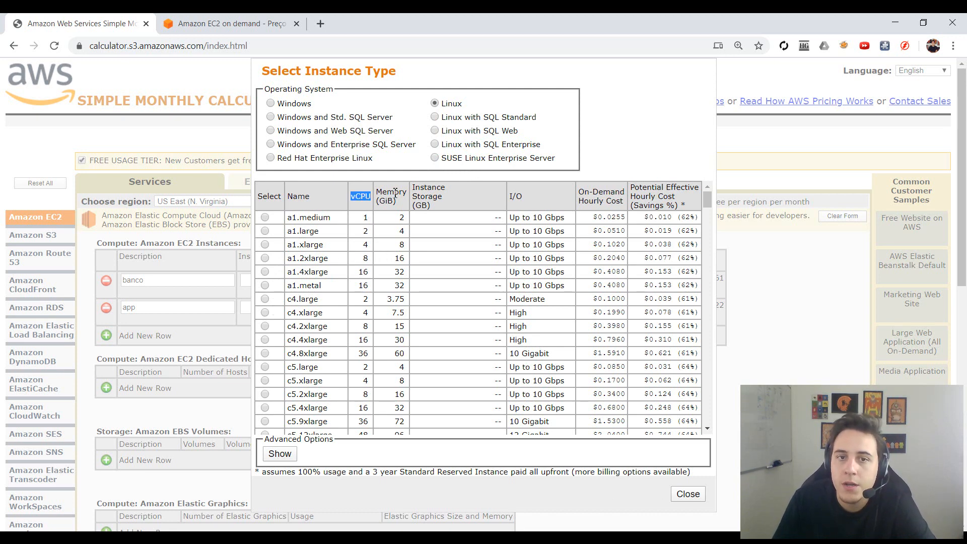
pyautogui.doubleClick(391, 192)
pyautogui.doubleClick(425, 197)
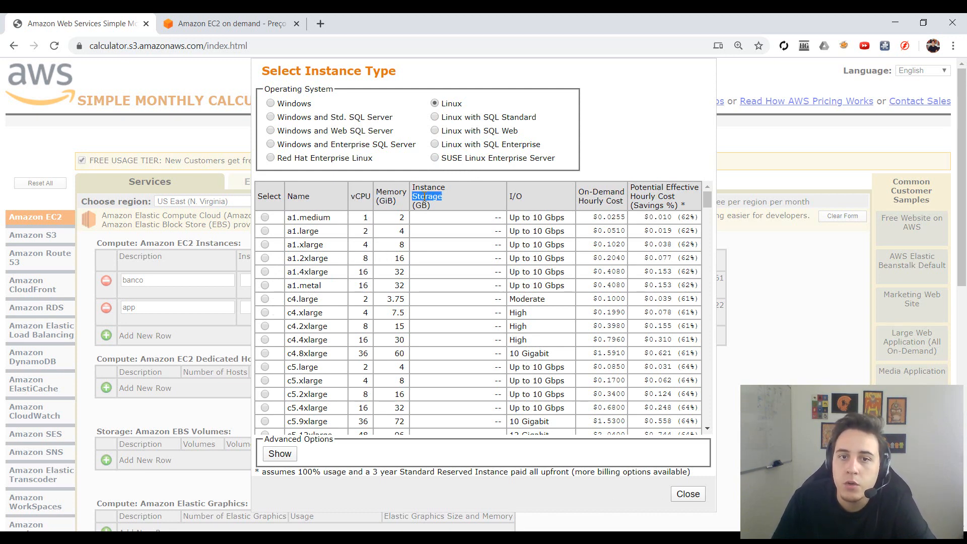
pyautogui.scroll(-15, 438, 220)
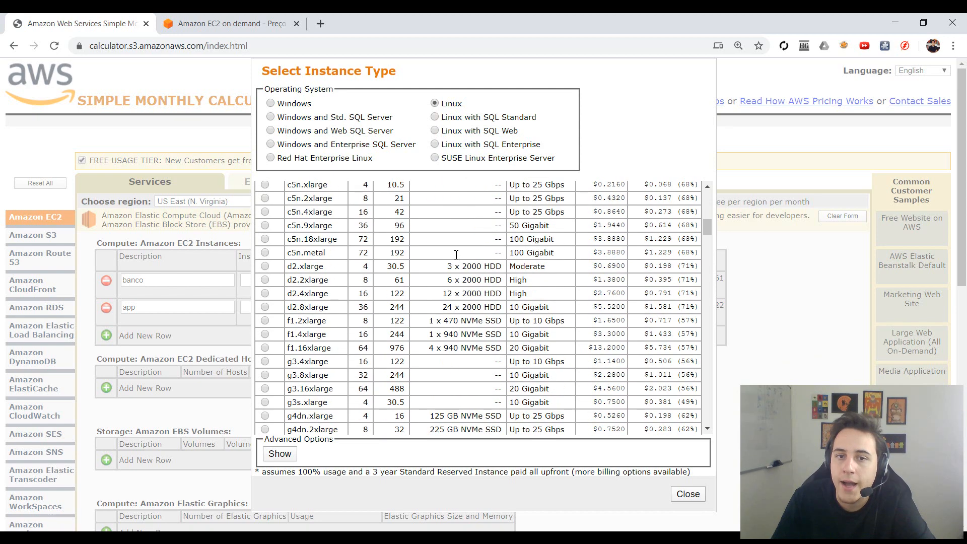
pyautogui.scroll(10, 462, 256)
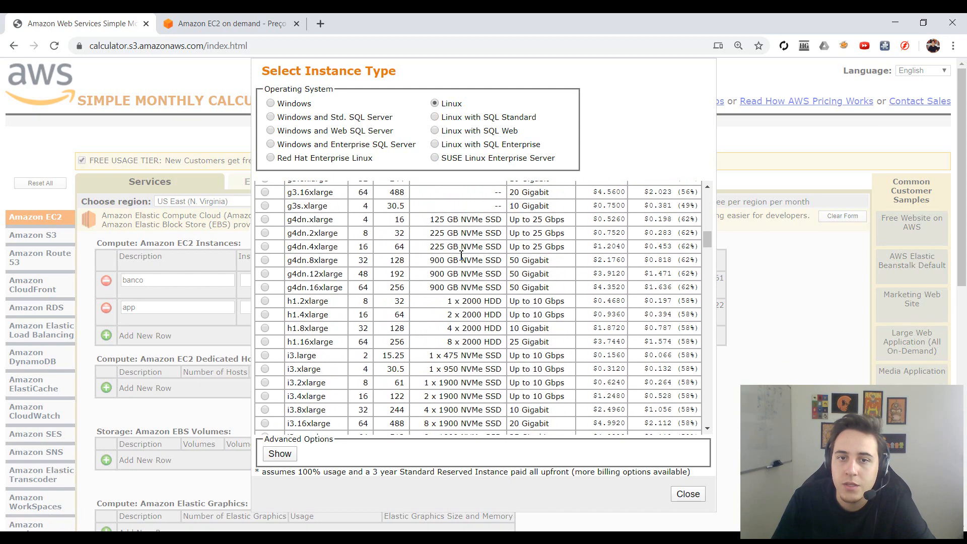
pyautogui.scroll(3, 462, 255)
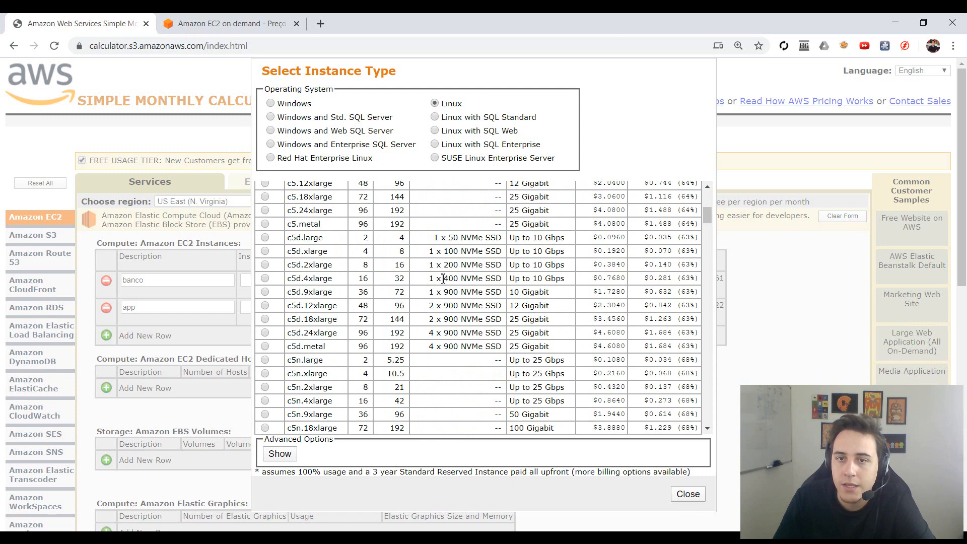
pyautogui.scroll(8, 444, 252)
pyautogui.moveTo(454, 205); pyautogui.dragTo(458, 298)
pyautogui.click(459, 233)
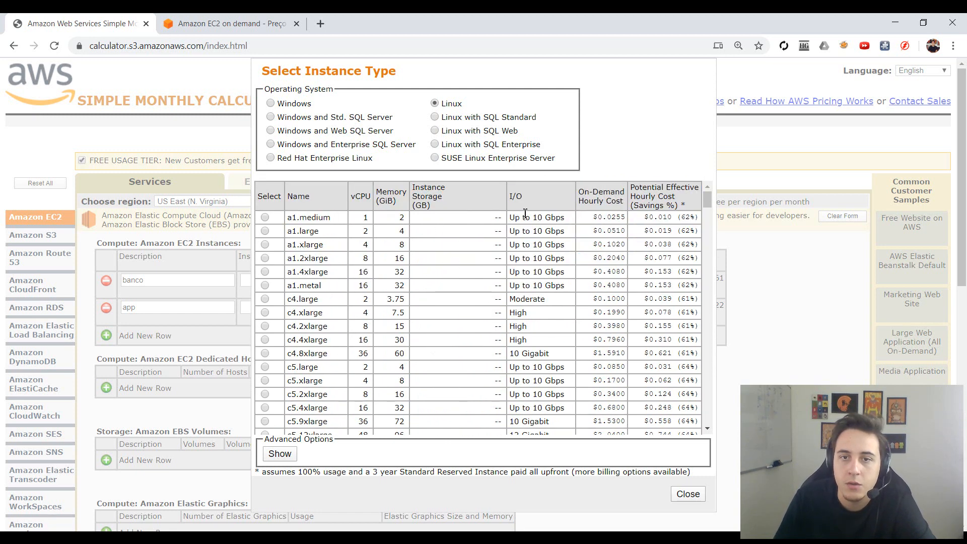
# Step: Review the vCPU and memory columns again and compare the I/O ratings of the instance types
pyautogui.doubleClick(361, 197)
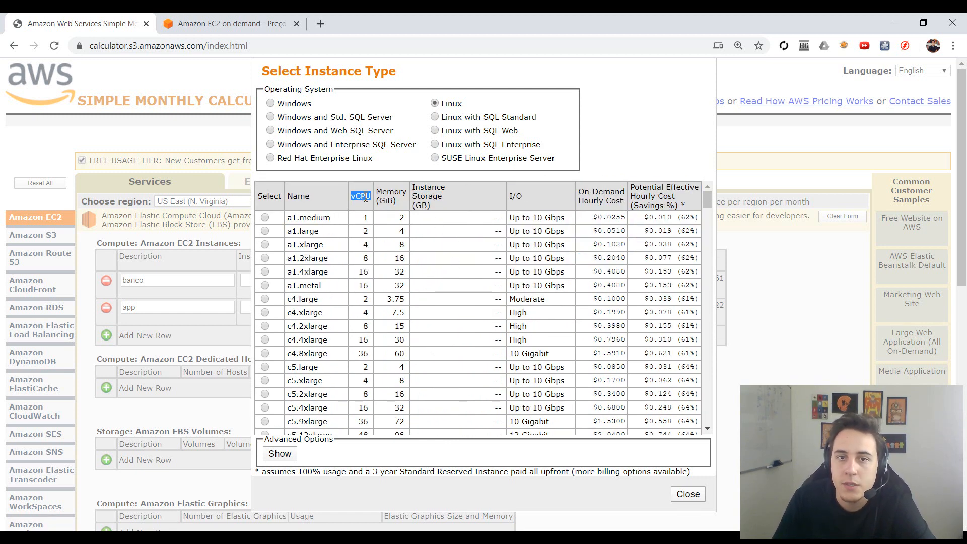
pyautogui.doubleClick(402, 194)
pyautogui.click(525, 195)
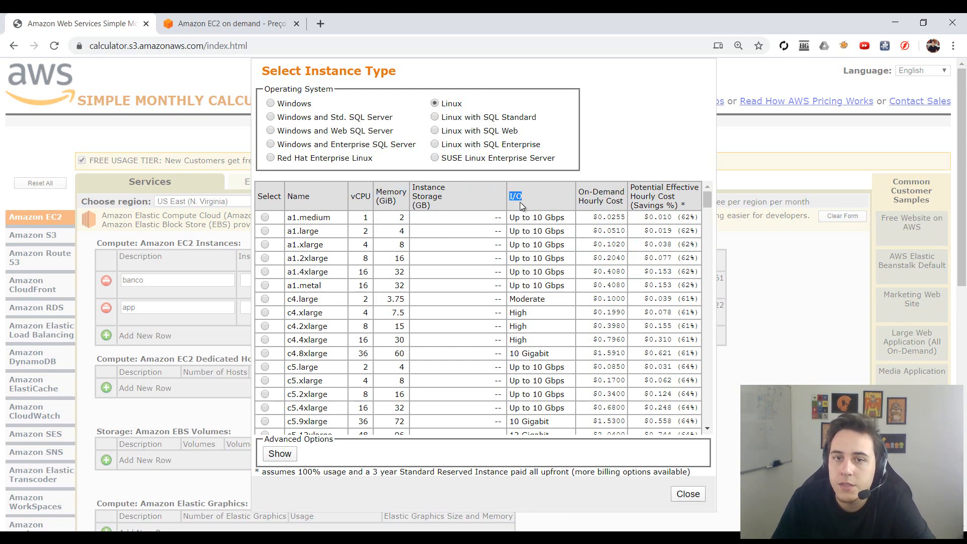
pyautogui.moveTo(515, 231); pyautogui.dragTo(561, 231)
pyautogui.scroll(-5, 549, 239)
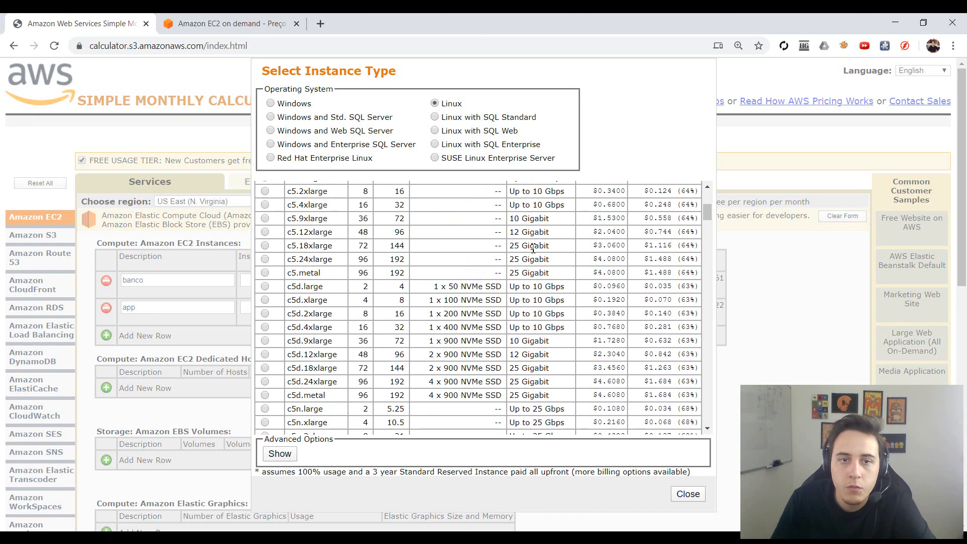
pyautogui.scroll(6, 533, 247)
pyautogui.click(452, 232)
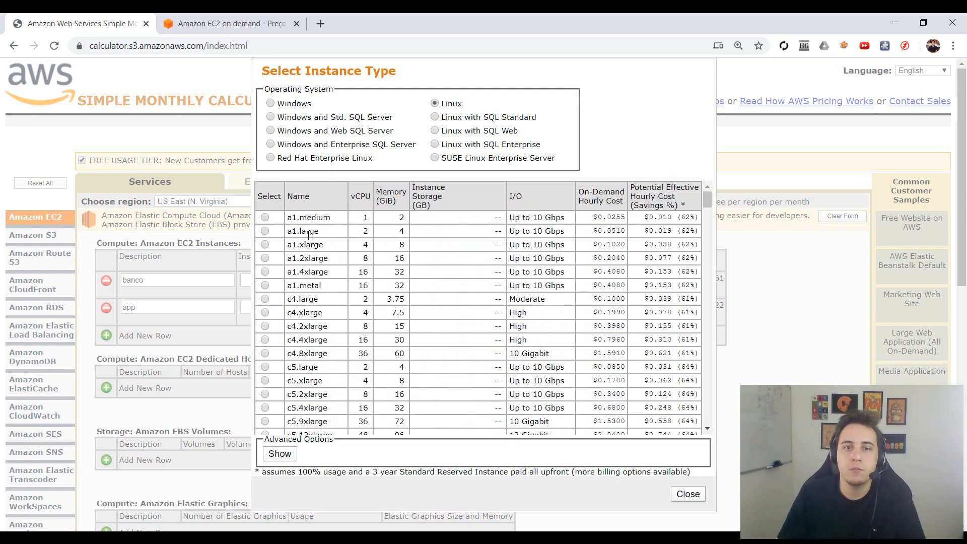
# Step: Compare the on-demand hourly costs of m4.large and m5.large, and save m5.large as the banco row's instance type
pyautogui.scroll(-3, 341, 263)
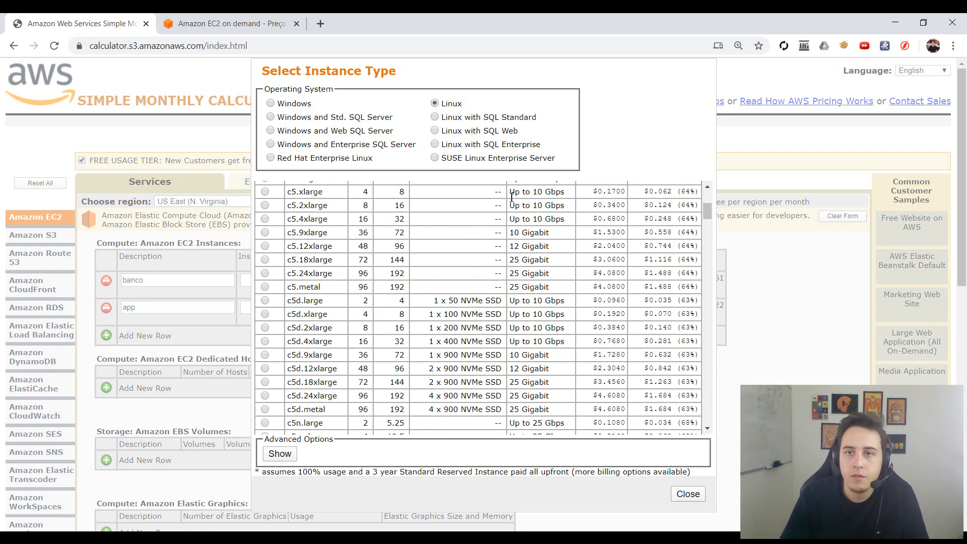
pyautogui.scroll(-10, 557, 288)
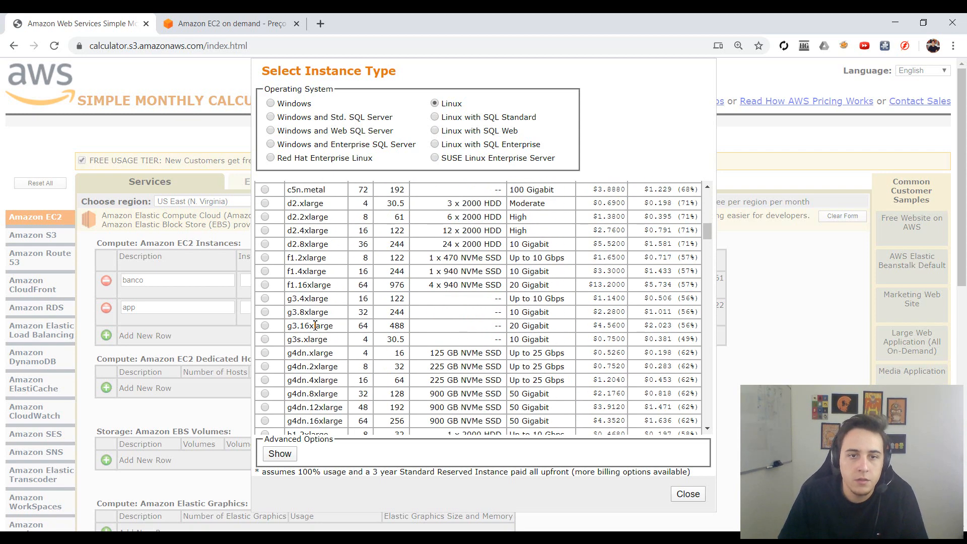
pyautogui.scroll(-5, 314, 325)
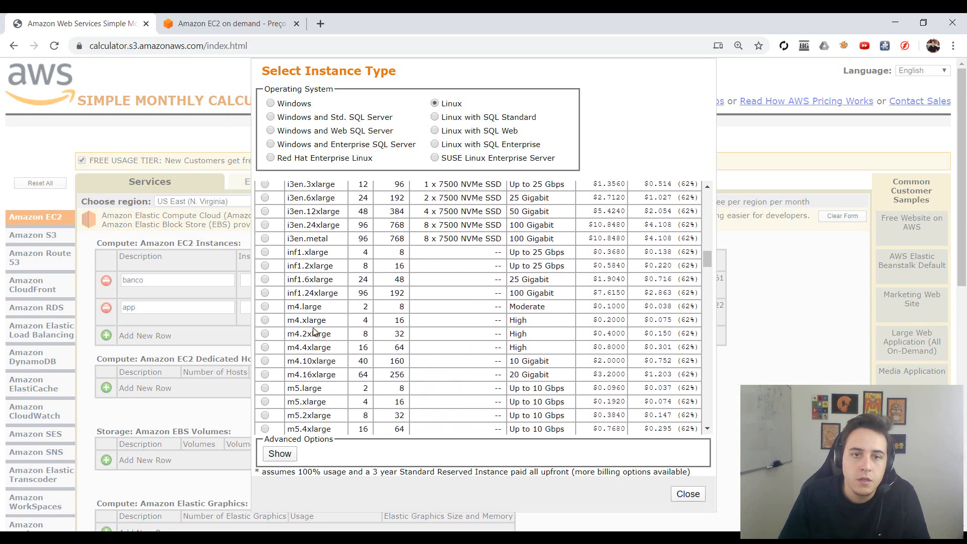
pyautogui.click(265, 306)
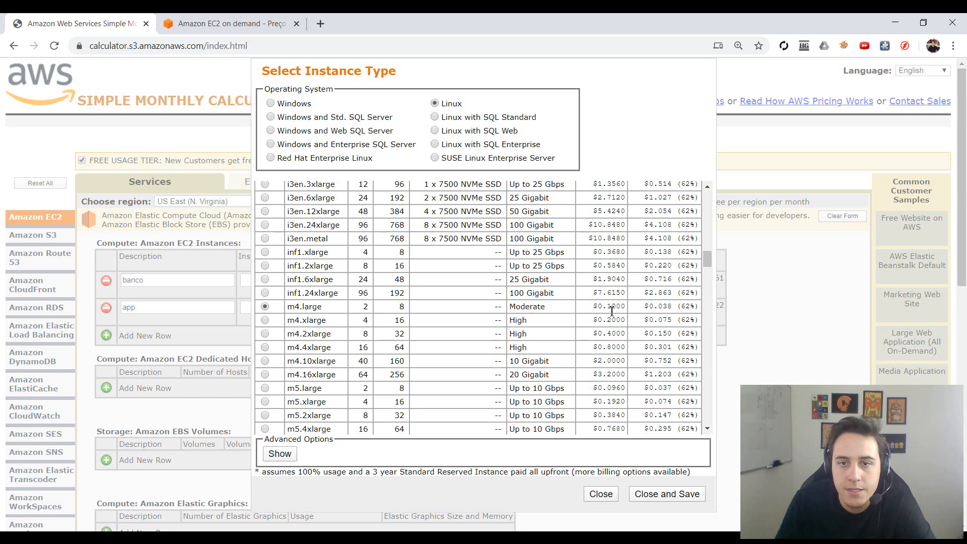
pyautogui.moveTo(594, 307); pyautogui.dragTo(628, 313)
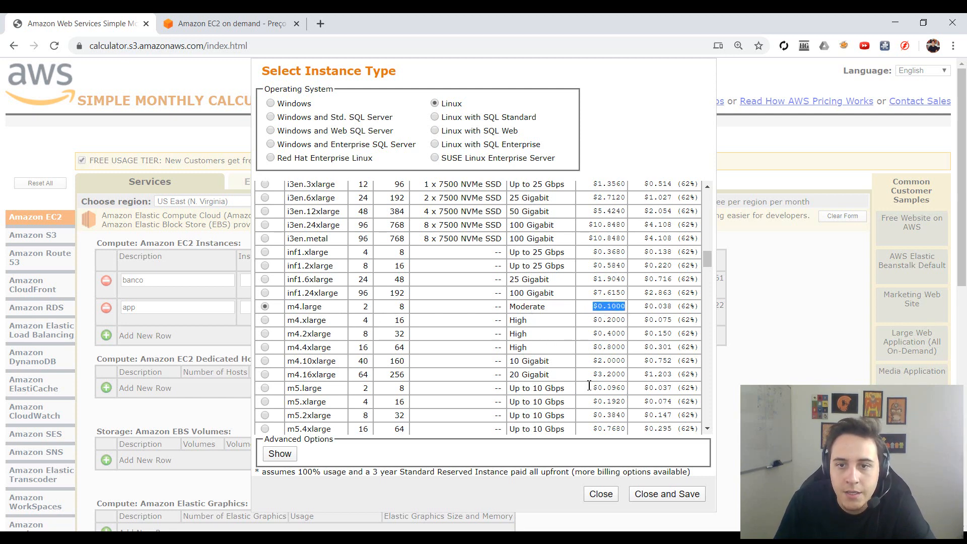
pyautogui.moveTo(589, 390); pyautogui.dragTo(633, 393)
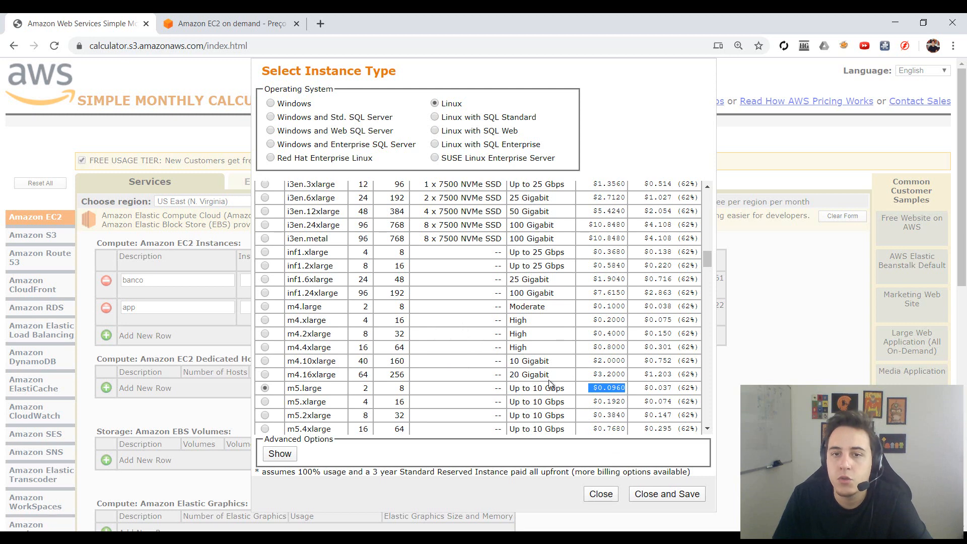
pyautogui.click(664, 496)
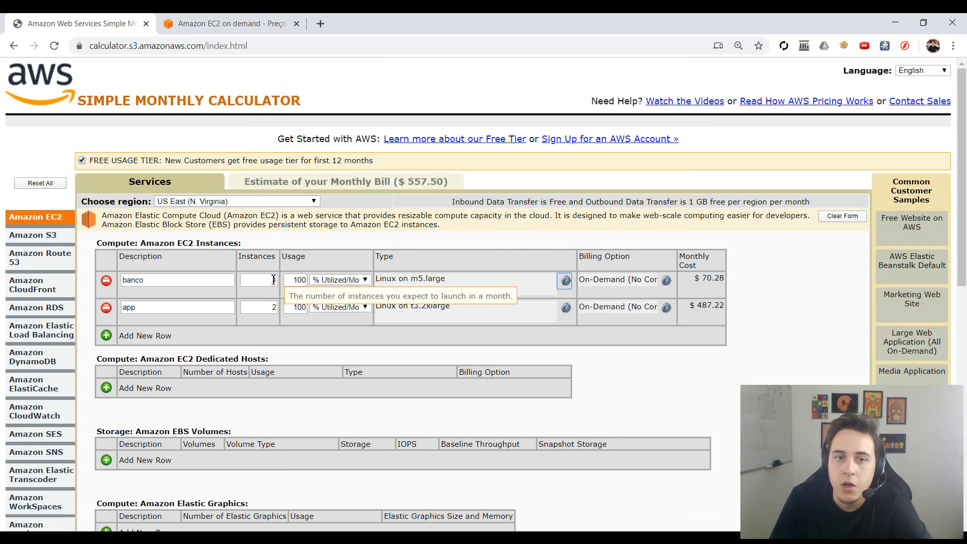
# Step: Set the app row's instance type to Linux on m5.large and save the selection
pyautogui.click(565, 308)
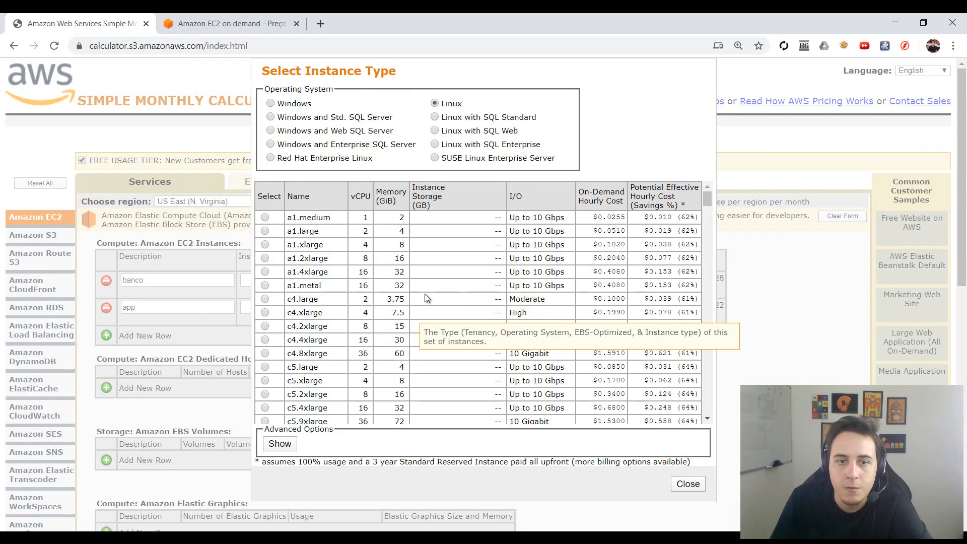
pyautogui.scroll(-15, 425, 294)
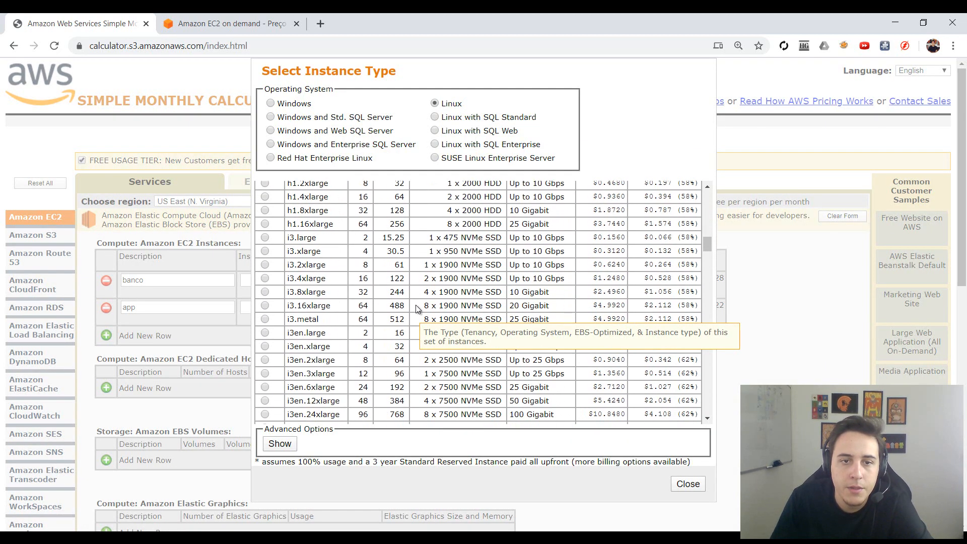
pyautogui.scroll(-5, 417, 308)
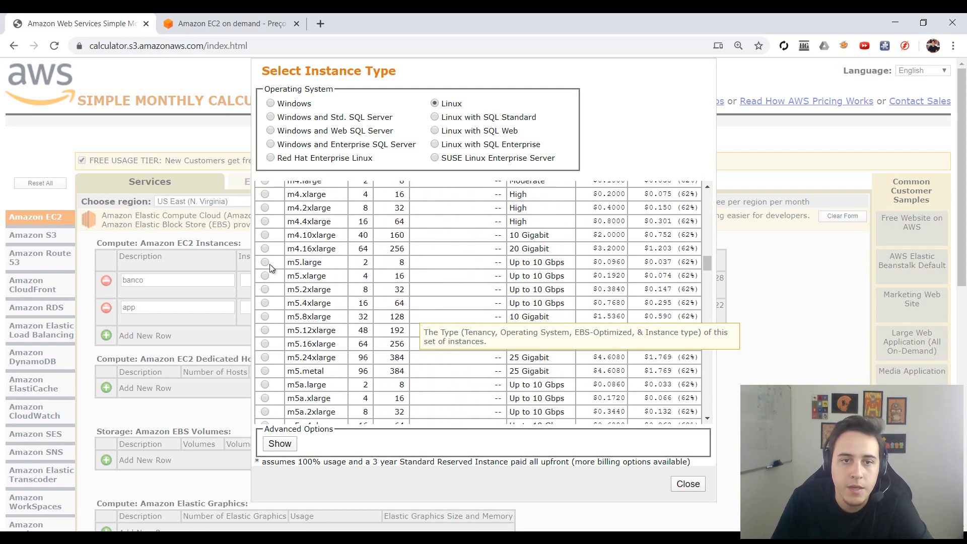
pyautogui.click(266, 262)
pyautogui.click(663, 487)
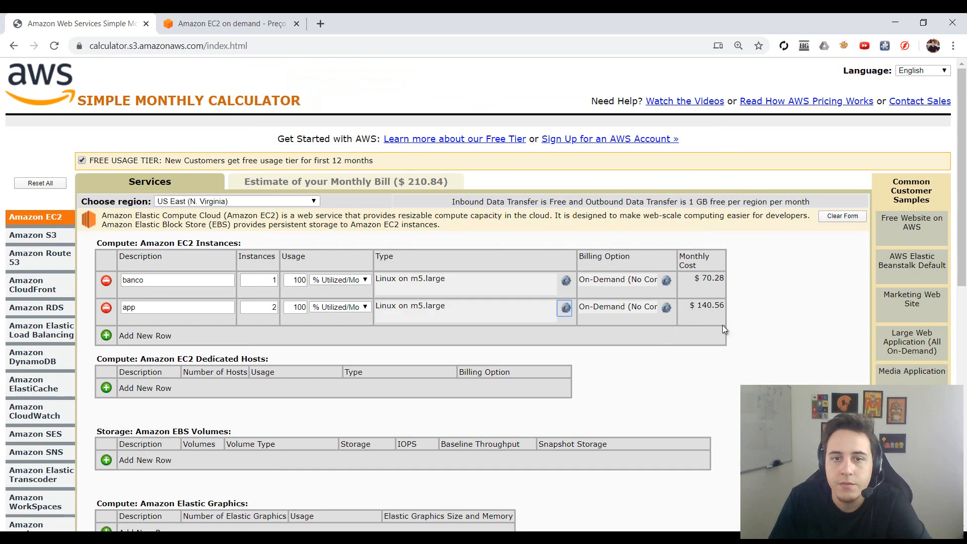
# Step: Review the EC2 instances, EC2 Dedicated Hosts and EBS Volumes sections of the estimate
pyautogui.scroll(-2, 554, 232)
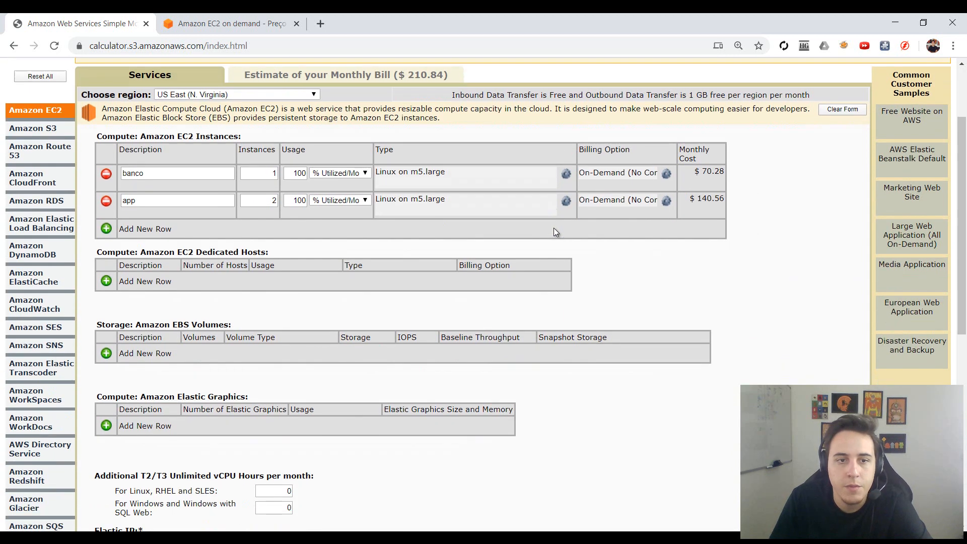
pyautogui.scroll(-1, 554, 232)
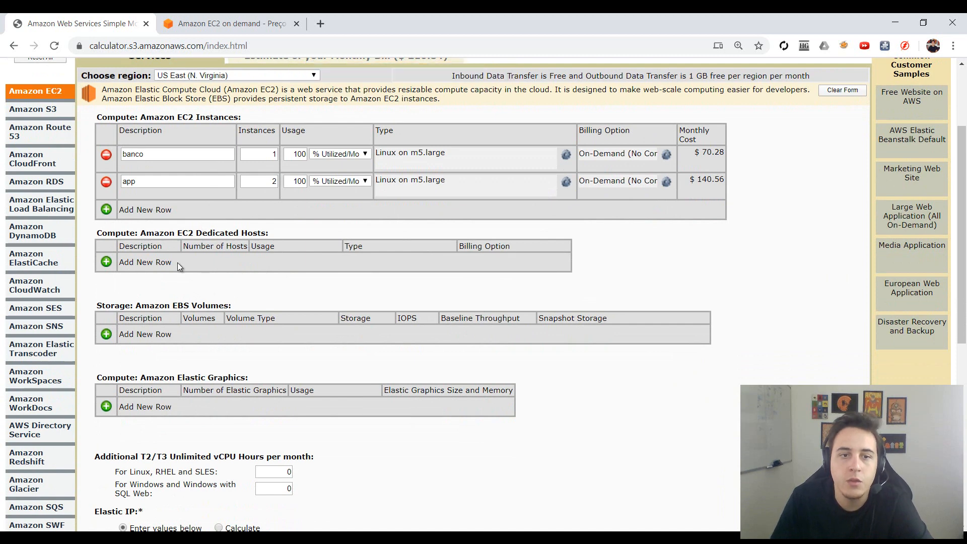
pyautogui.scroll(3, 176, 259)
pyautogui.moveTo(130, 358); pyautogui.dragTo(253, 393)
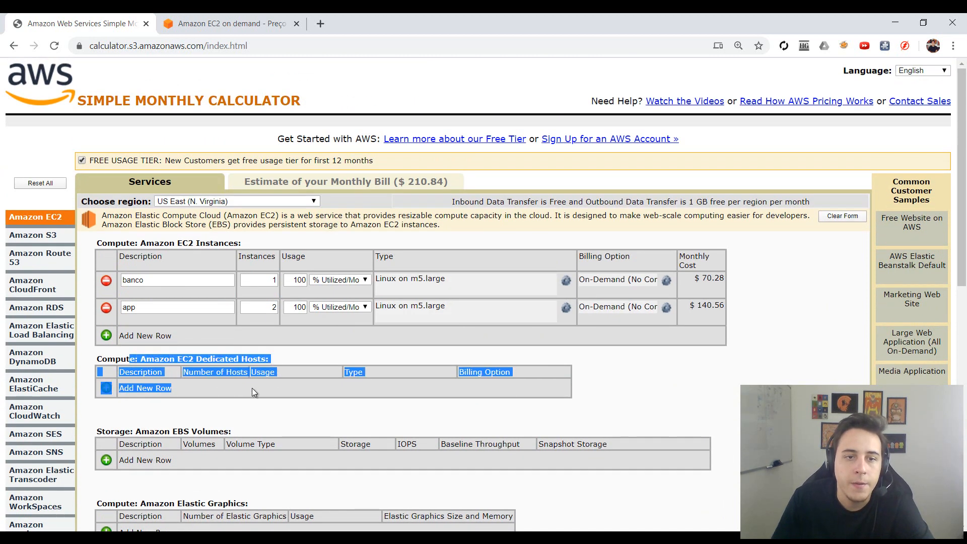
pyautogui.moveTo(95, 432); pyautogui.dragTo(229, 432)
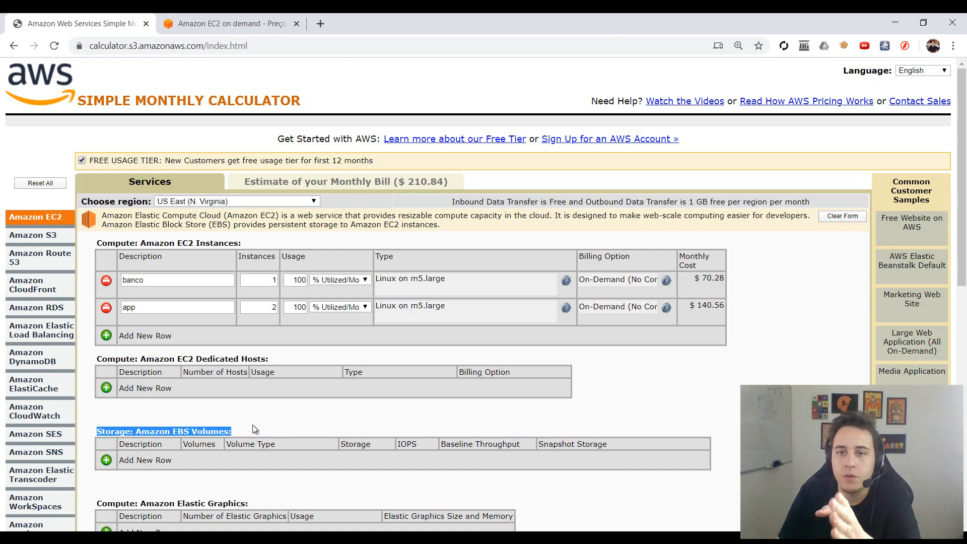
pyautogui.moveTo(777, 340); pyautogui.dragTo(100, 262)
pyautogui.click(117, 265)
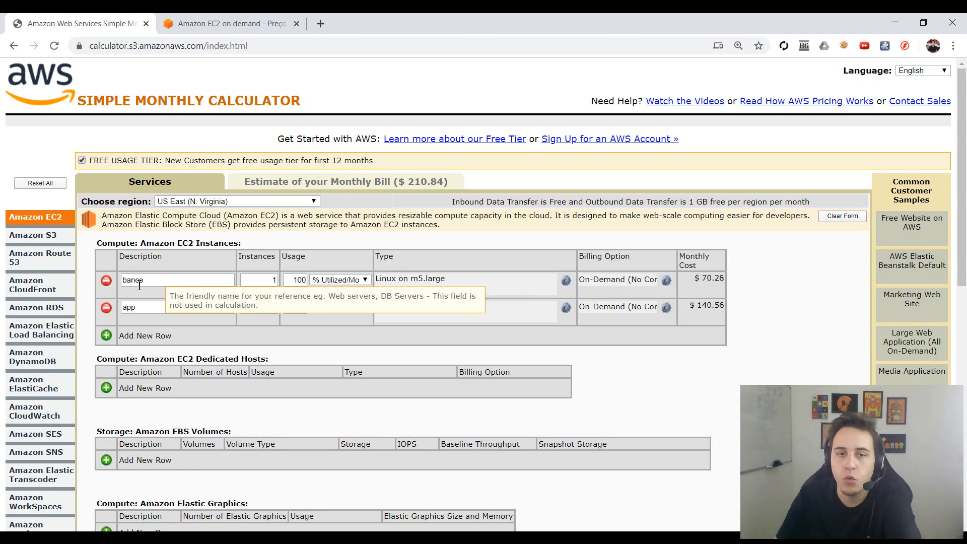
# Step: Add two EBS volume rows and fill the first with the description bancon, 2 volumes and 500 GB of storage
pyautogui.scroll(-1, 116, 450)
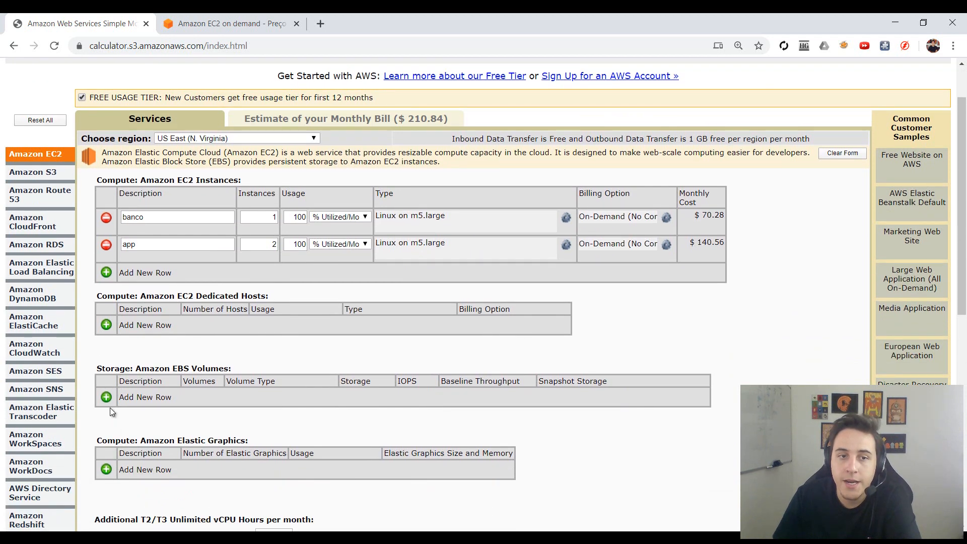
pyautogui.click(106, 397)
pyautogui.click(106, 417)
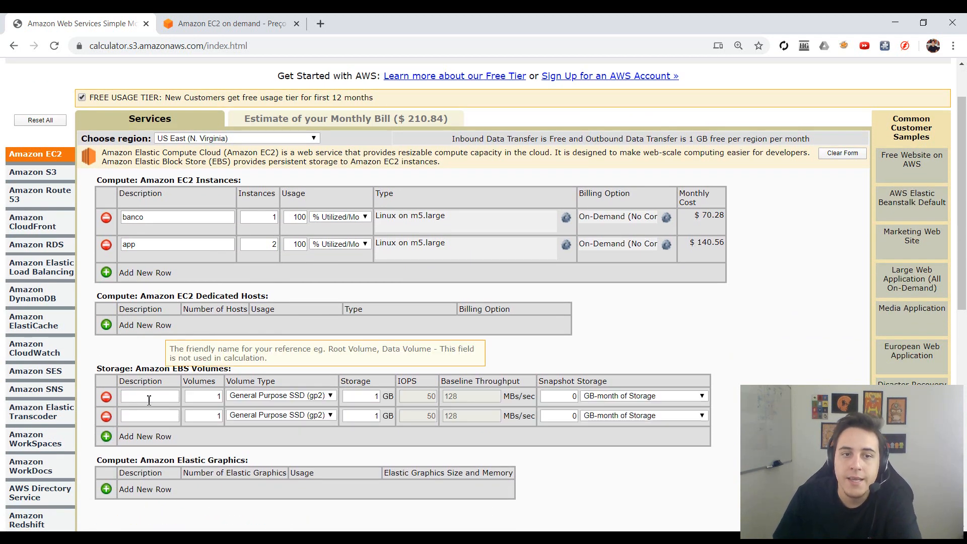
pyautogui.click(155, 398)
pyautogui.write('banco')
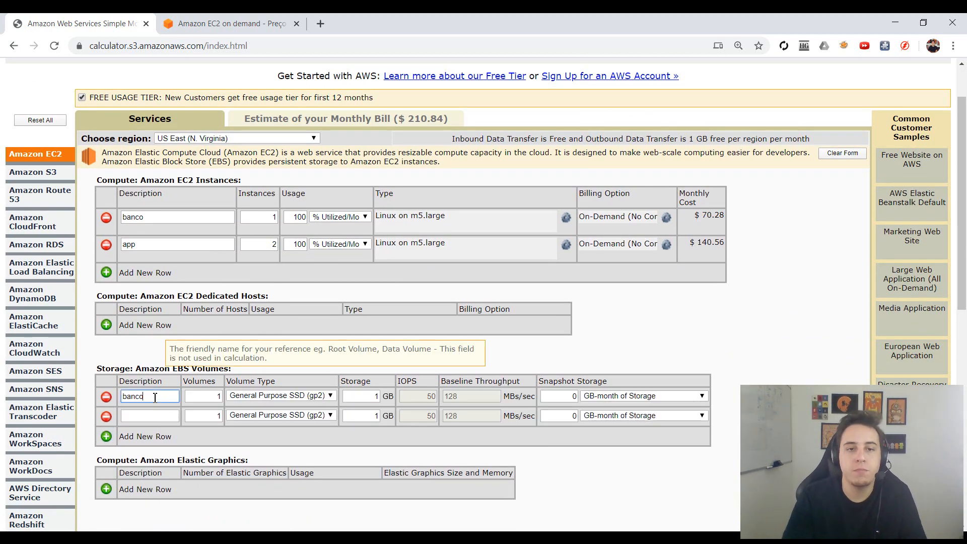
pyautogui.write('n')
pyautogui.press('Tab')
pyautogui.write('2')
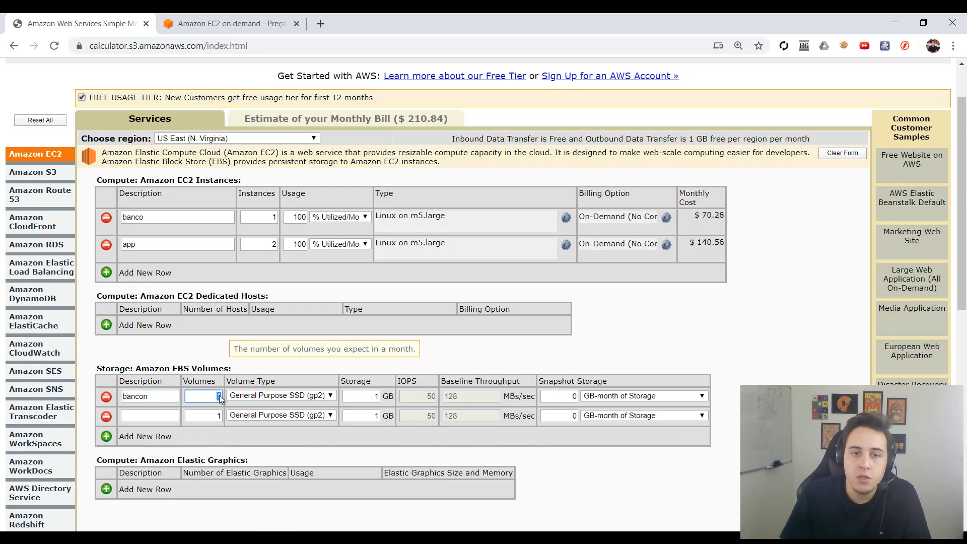
pyautogui.press('Tab')
pyautogui.press('Tab')
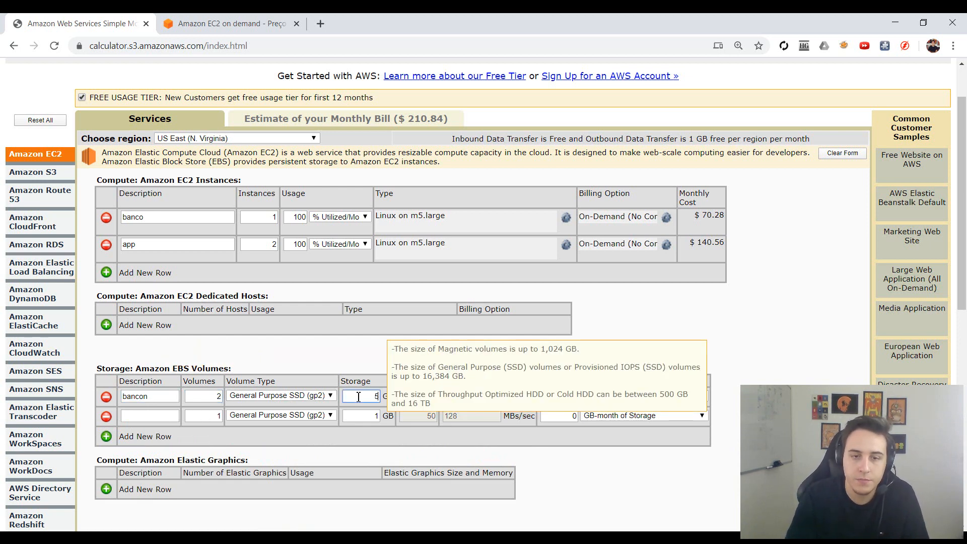
pyautogui.write('500')
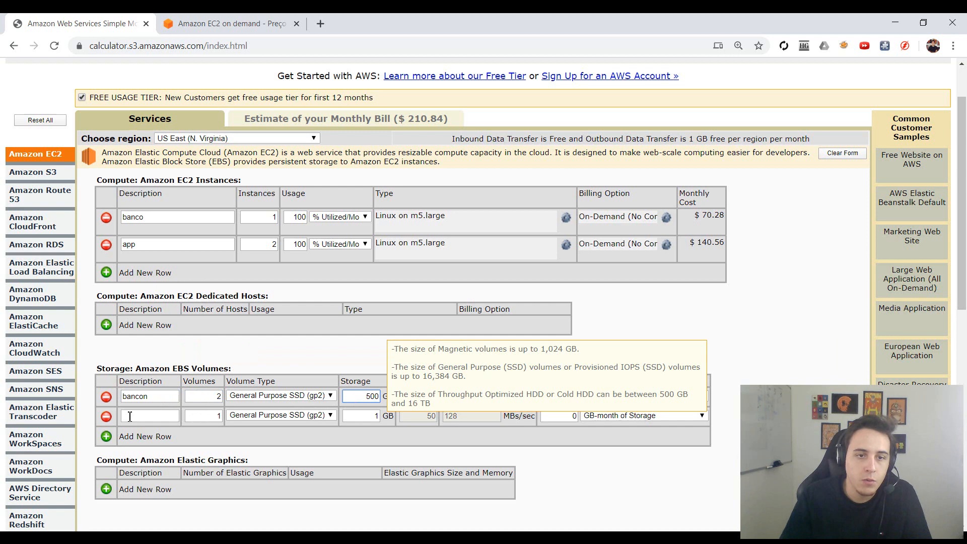
# Step: Correct the first EBS volume row's description to banco and describe the second row as app
pyautogui.doubleClick(149, 396)
pyautogui.write('bad')
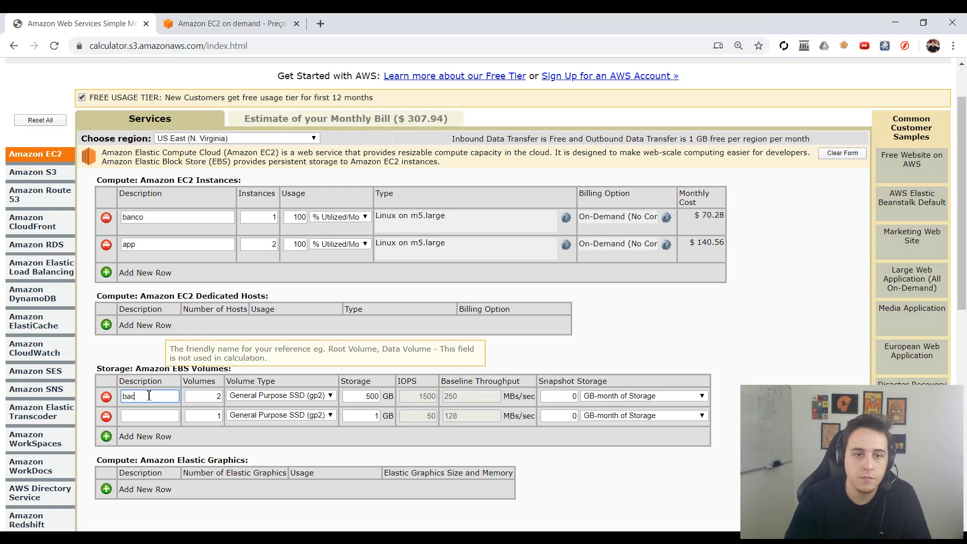
pyautogui.click(139, 412)
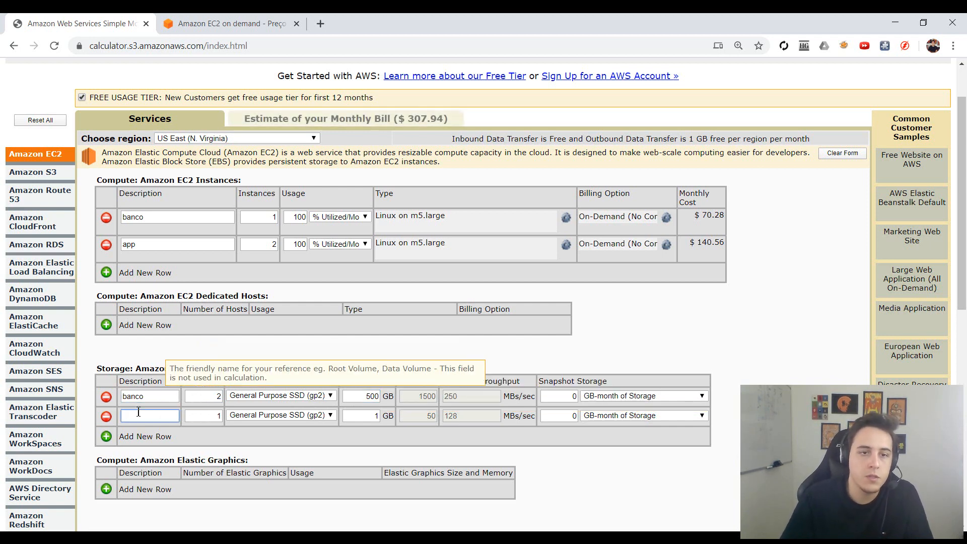
pyautogui.write('app')
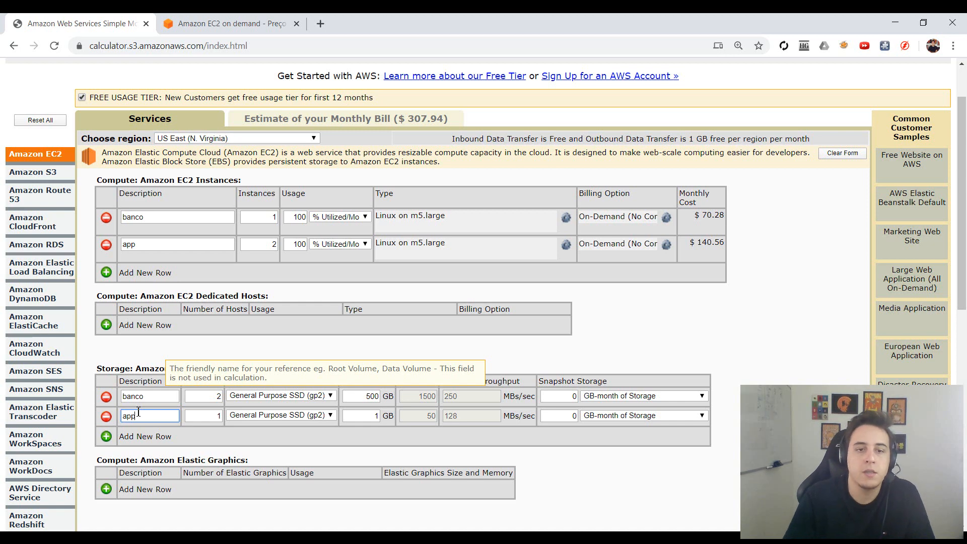
# Step: Set the app EBS volume row to 4 volumes with 100 GB of storage
pyautogui.doubleClick(218, 416)
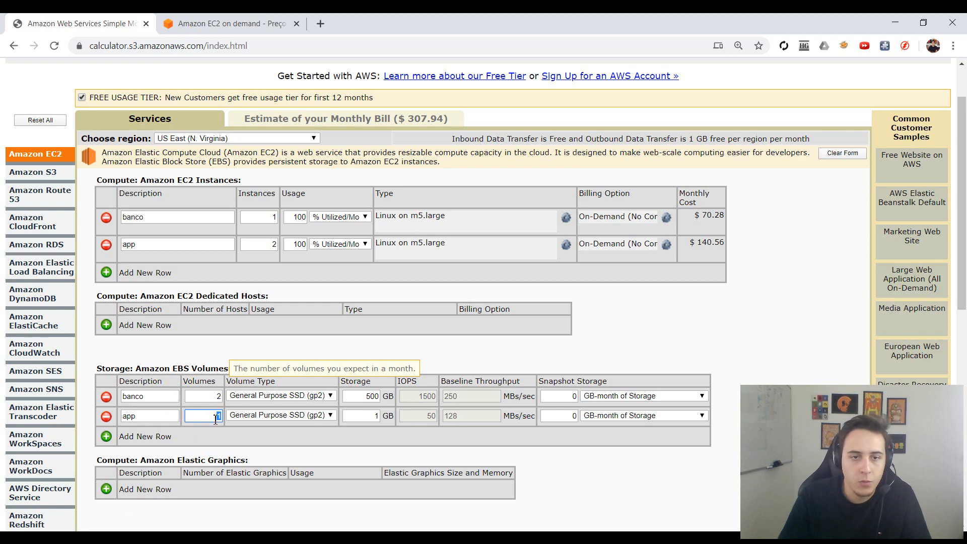
pyautogui.write('4')
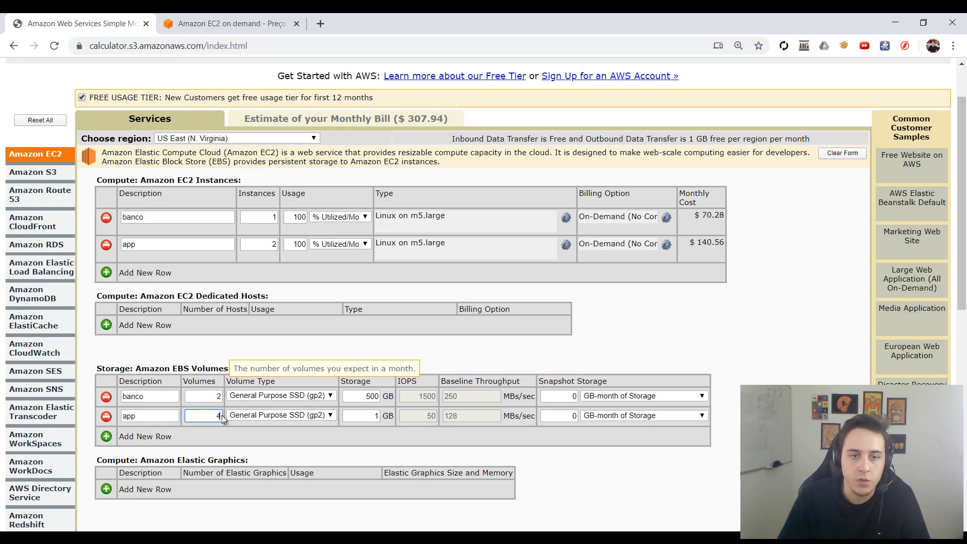
pyautogui.click(378, 418)
pyautogui.write('100')
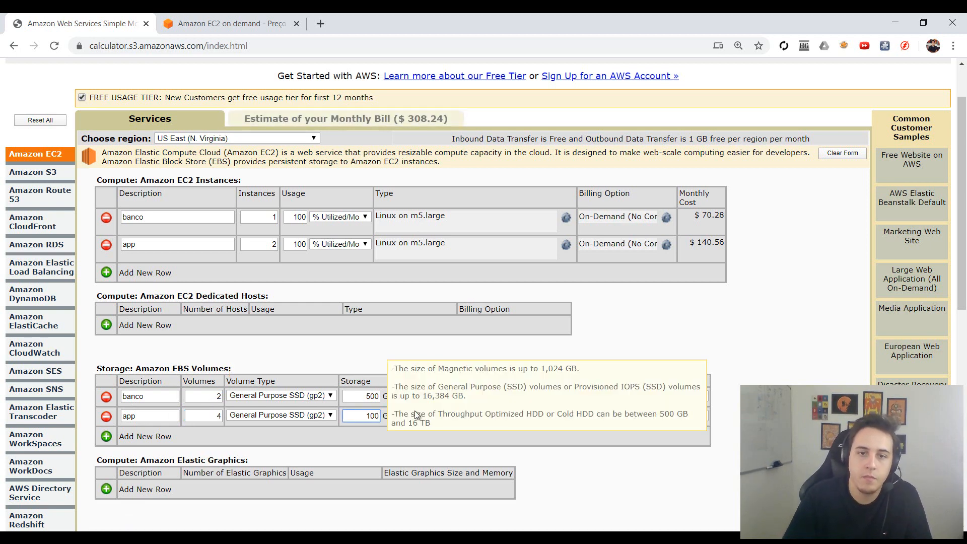
pyautogui.click(336, 356)
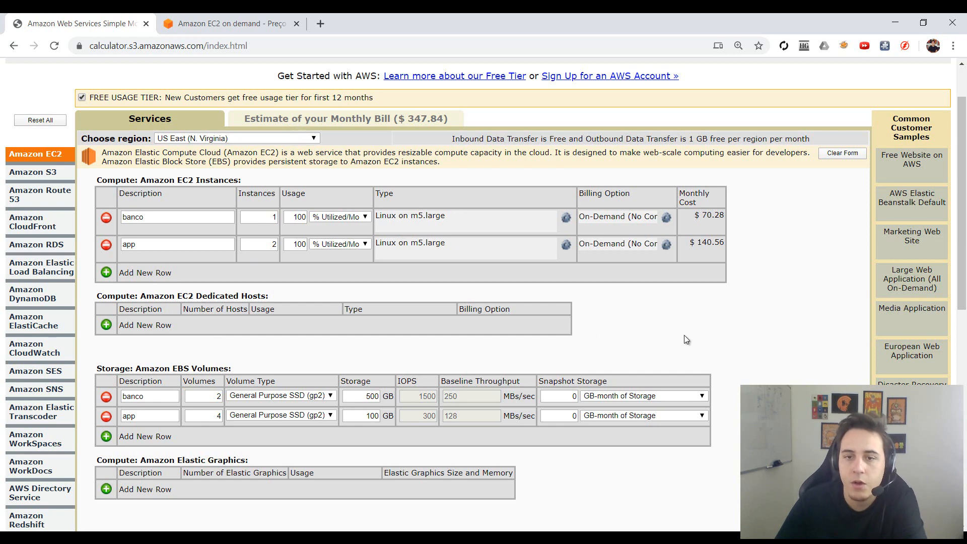
# Step: Set the banco volume row's snapshot storage to 1000 GB-month
pyautogui.scroll(-1, 657, 355)
pyautogui.moveTo(574, 335)
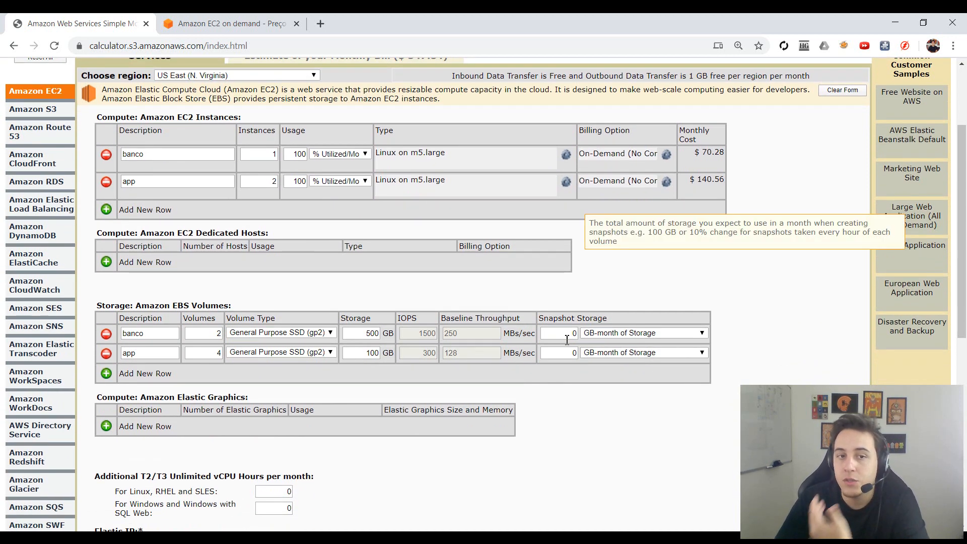
pyautogui.click(567, 338)
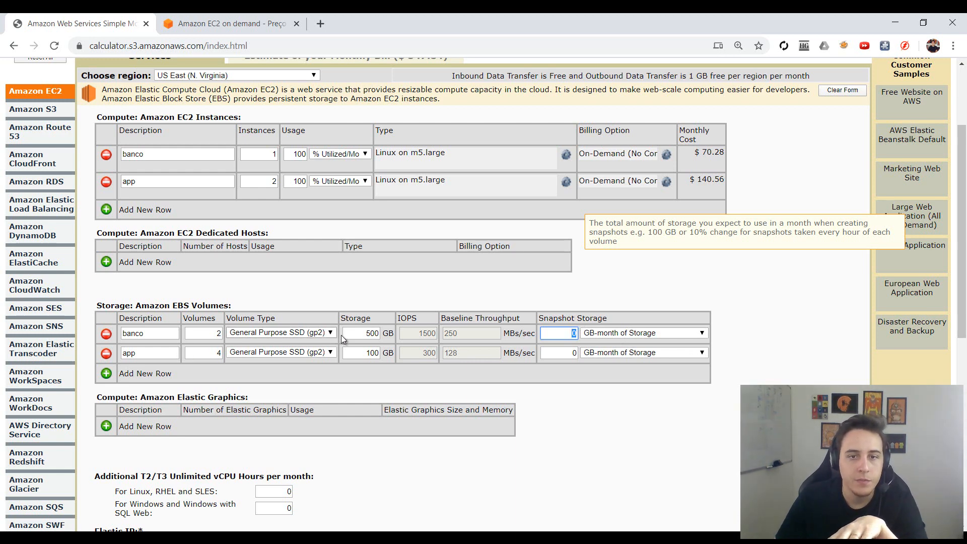
pyautogui.click(361, 333)
pyautogui.click(210, 337)
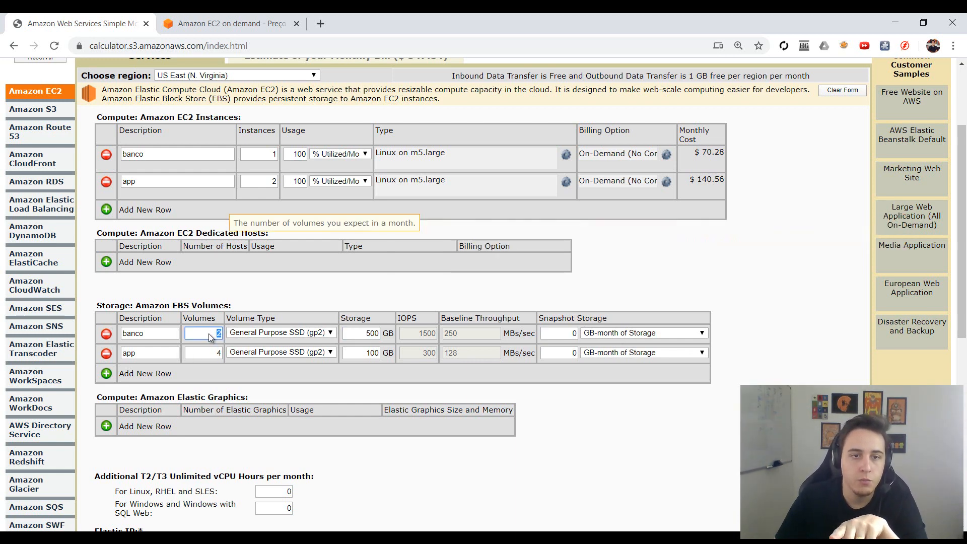
pyautogui.press('Tab')
pyautogui.press('Tab')
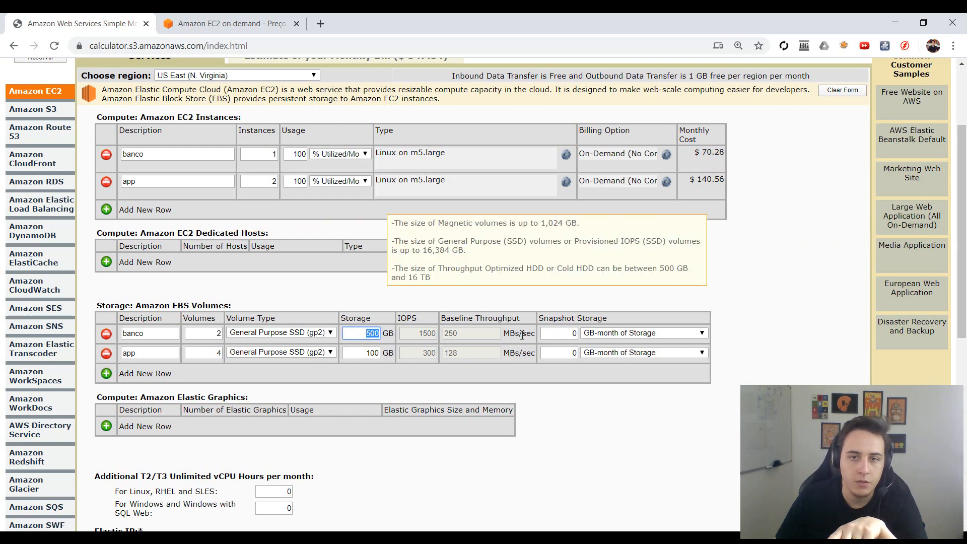
pyautogui.click(559, 338)
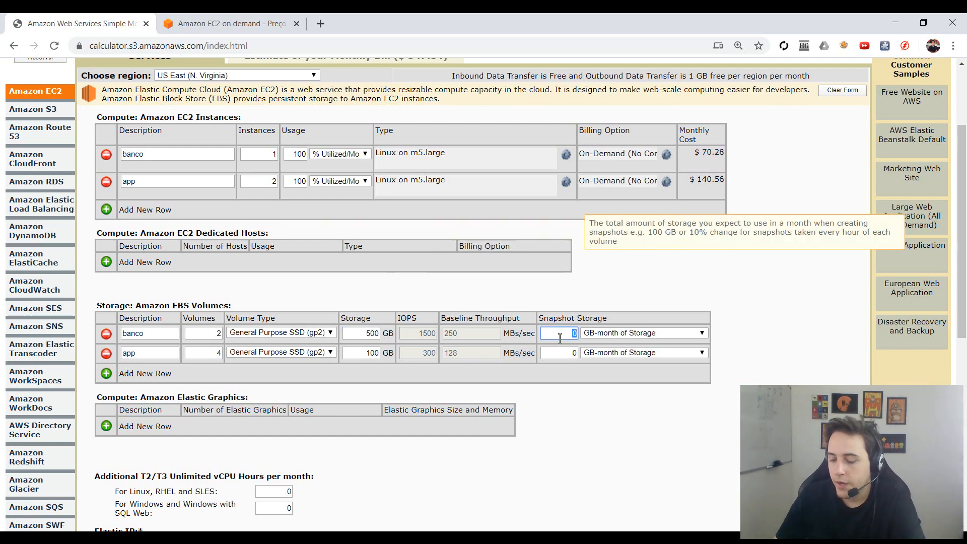
pyautogui.write('1000')
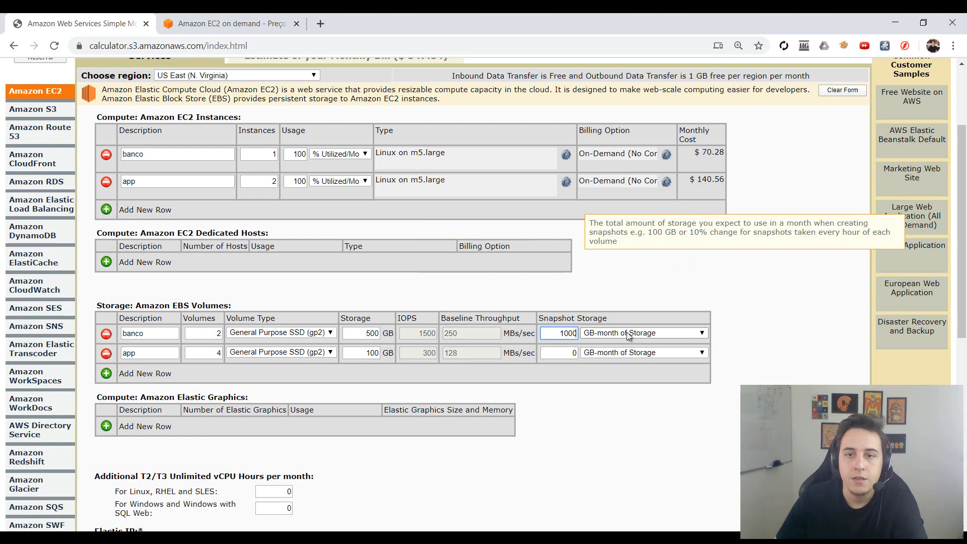
pyautogui.click(718, 326)
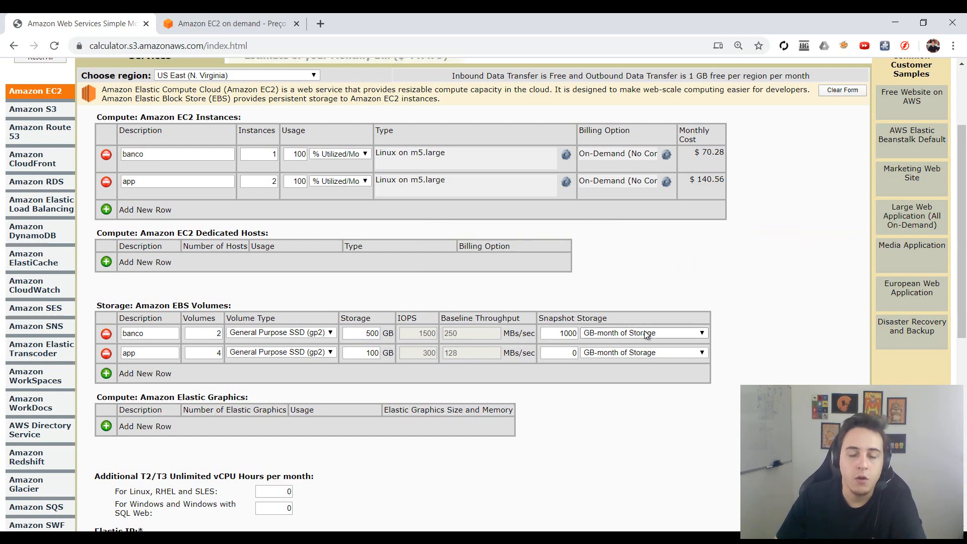
pyautogui.click(578, 330)
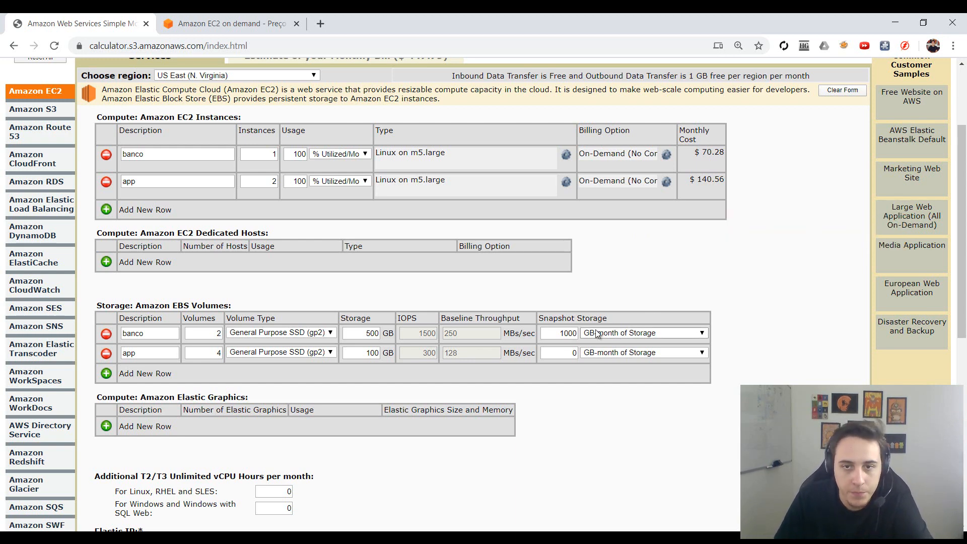
pyautogui.doubleClick(574, 335)
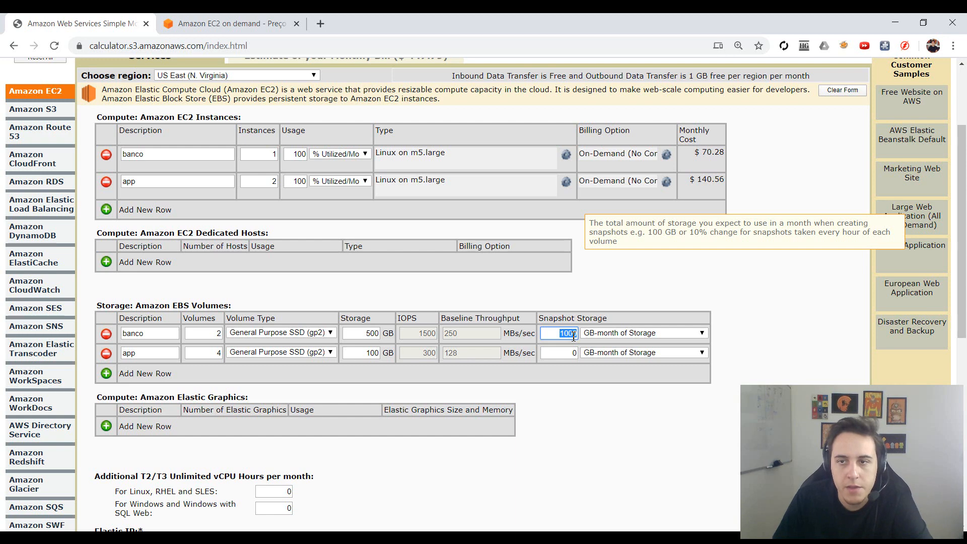
pyautogui.click(760, 349)
# Step: Set the app volume row's snapshot storage to 400 GB-month
pyautogui.scroll(-1, 759, 348)
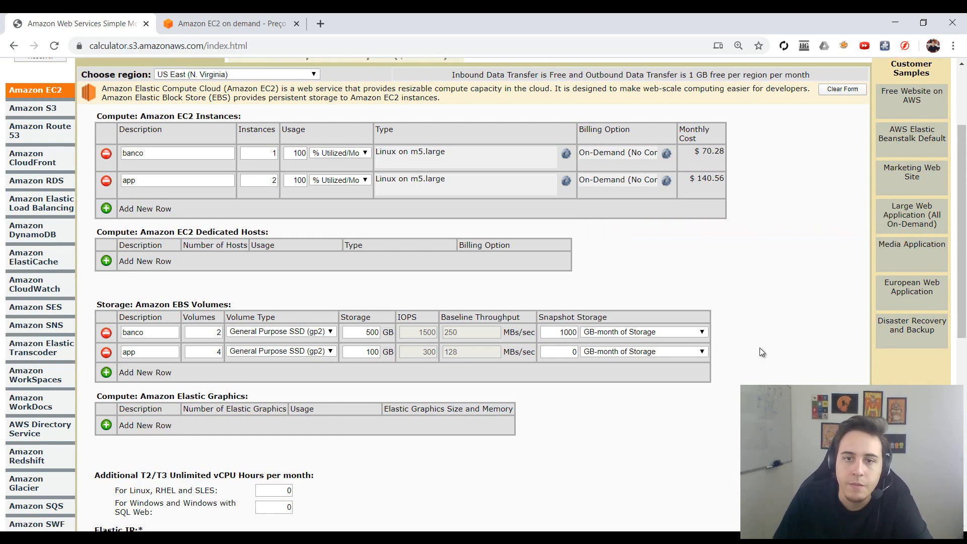
pyautogui.click(567, 291)
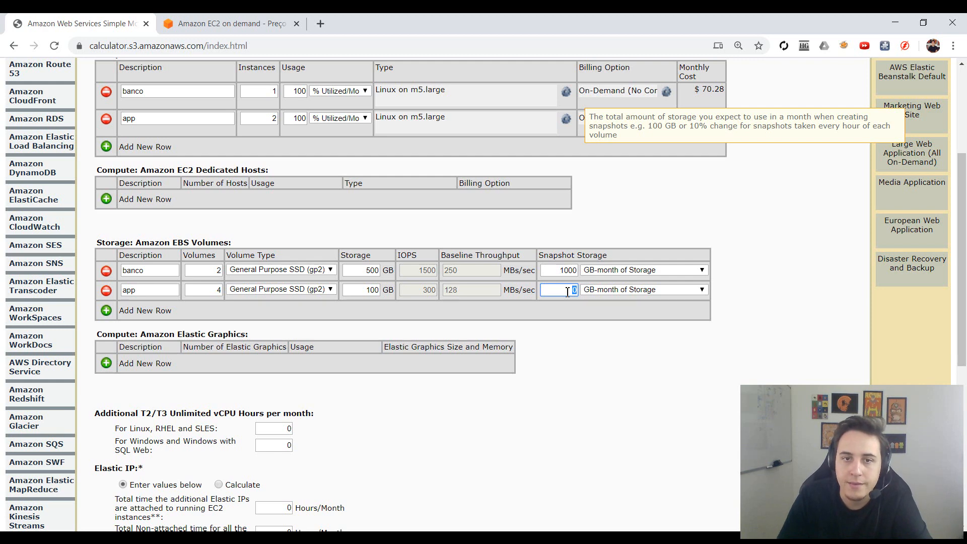
pyautogui.write('400')
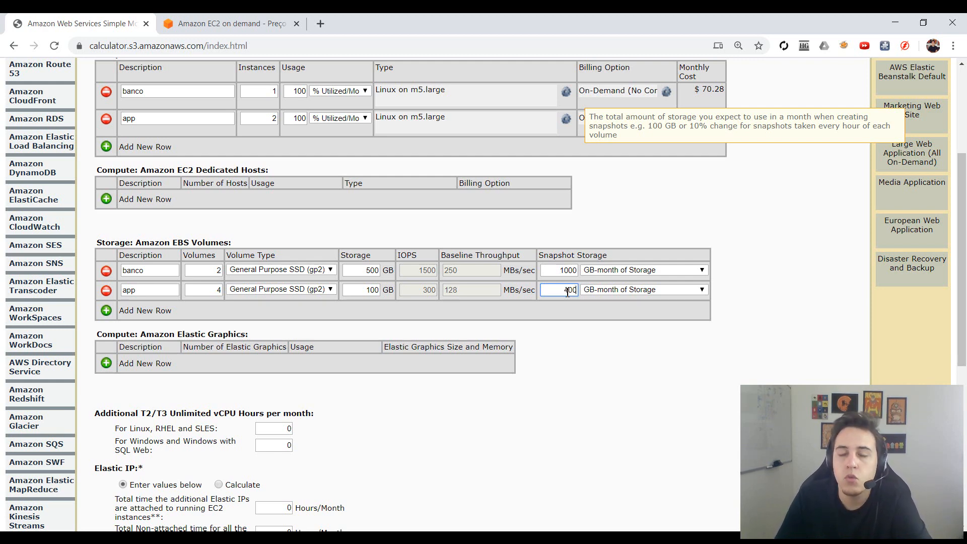
pyautogui.click(585, 317)
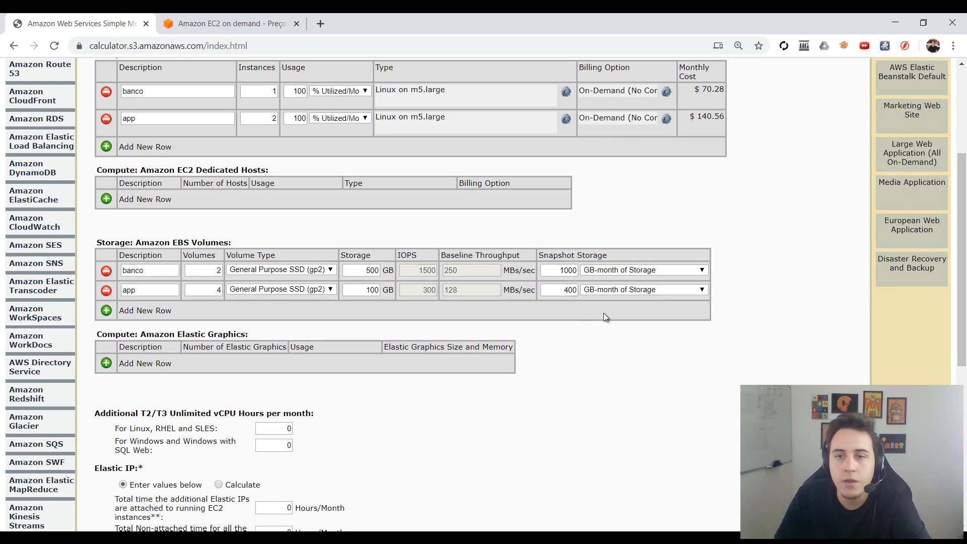
pyautogui.rightClick(604, 313)
pyautogui.click(553, 314)
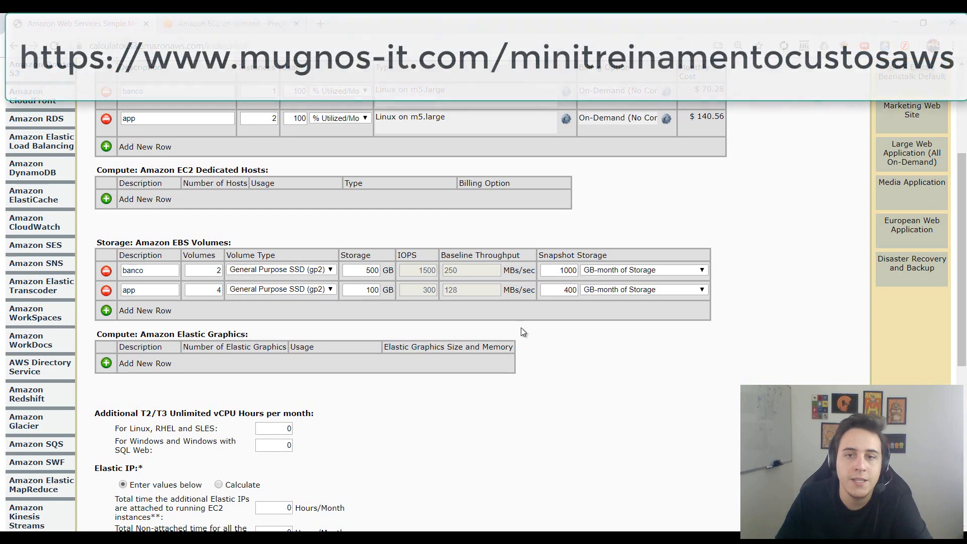
pyautogui.click(564, 290)
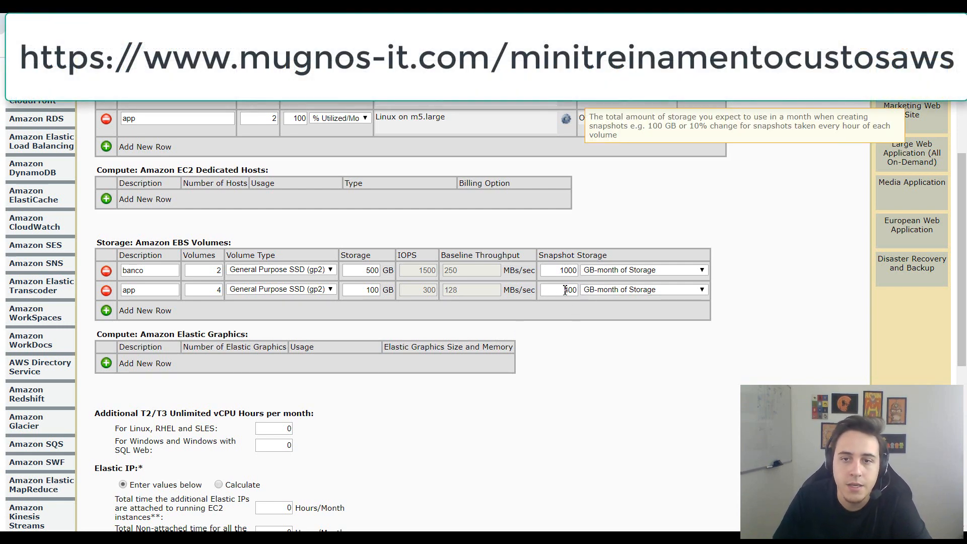
pyautogui.click(569, 316)
# Step: Review the updated bill estimate and the EC2 form's Elastic IP and Data Transfer sections
pyautogui.scroll(-2, 560, 315)
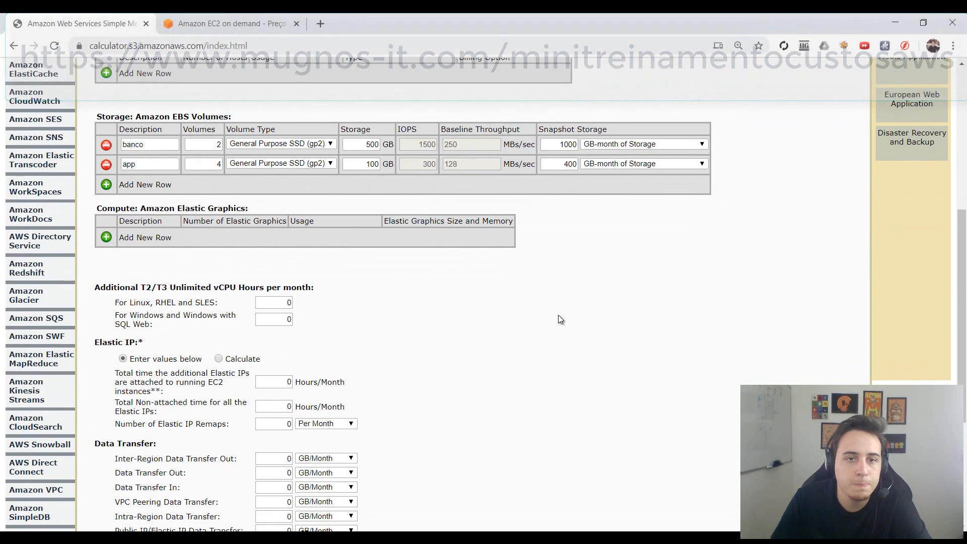
pyautogui.scroll(6, 470, 173)
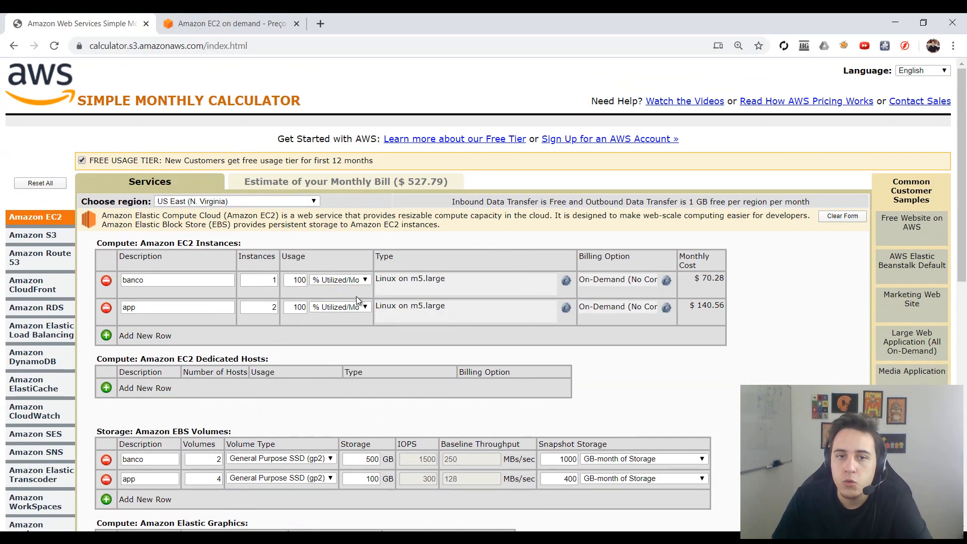
pyautogui.scroll(-2, 474, 348)
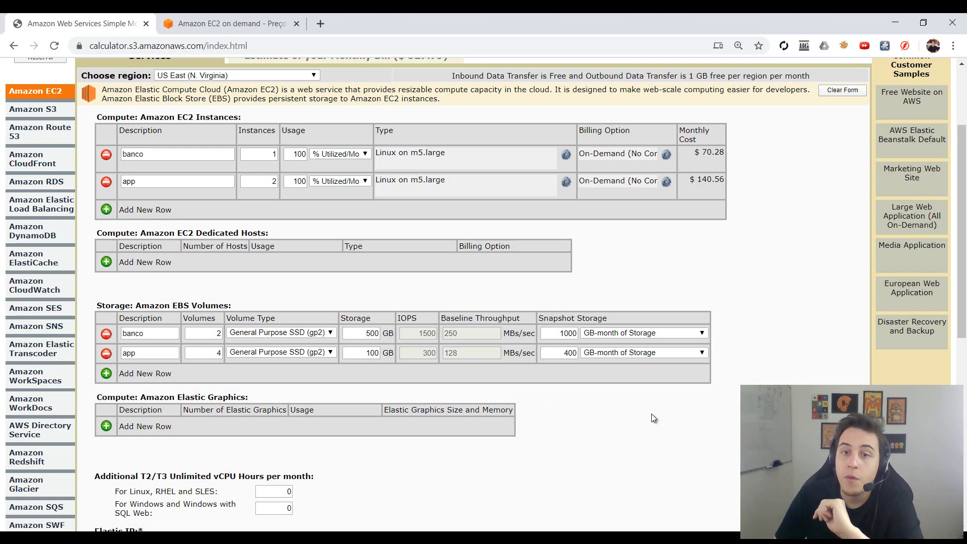
pyautogui.scroll(-4, 595, 478)
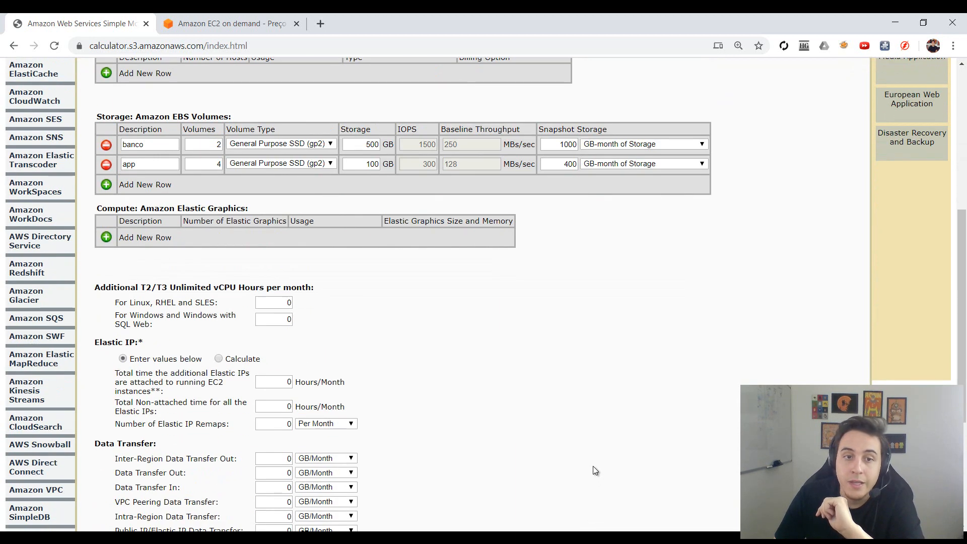
pyautogui.scroll(-1, 600, 396)
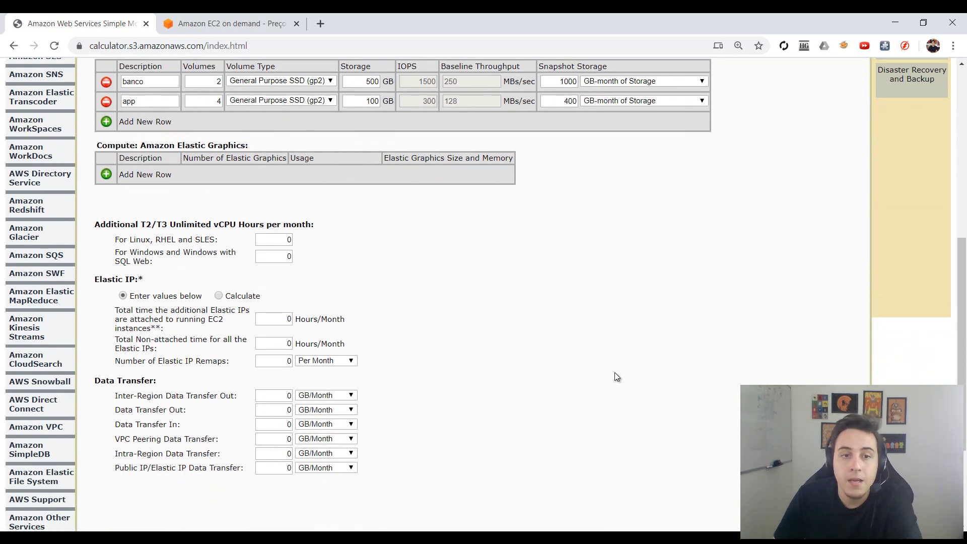
pyautogui.moveTo(84, 382); pyautogui.dragTo(170, 385)
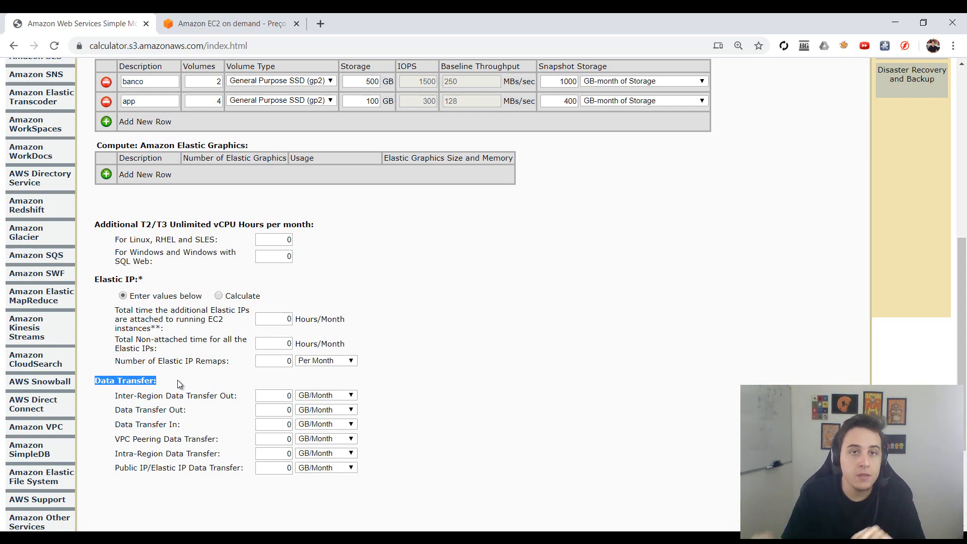
pyautogui.click(177, 379)
pyautogui.scroll(-3, 177, 380)
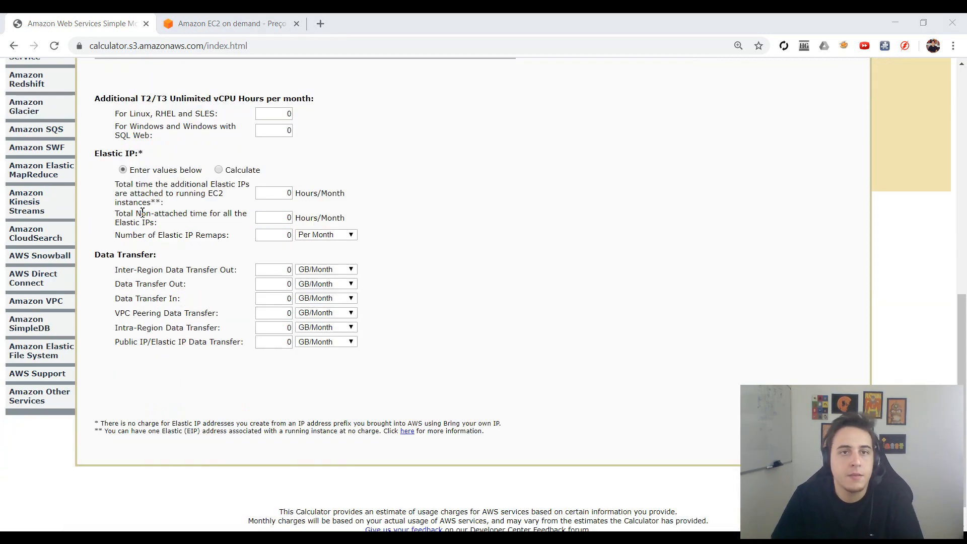
# Step: Switch to the EC2 on-demand pricing page and check the price of inbound data transfer from the internet
pyautogui.click(207, 24)
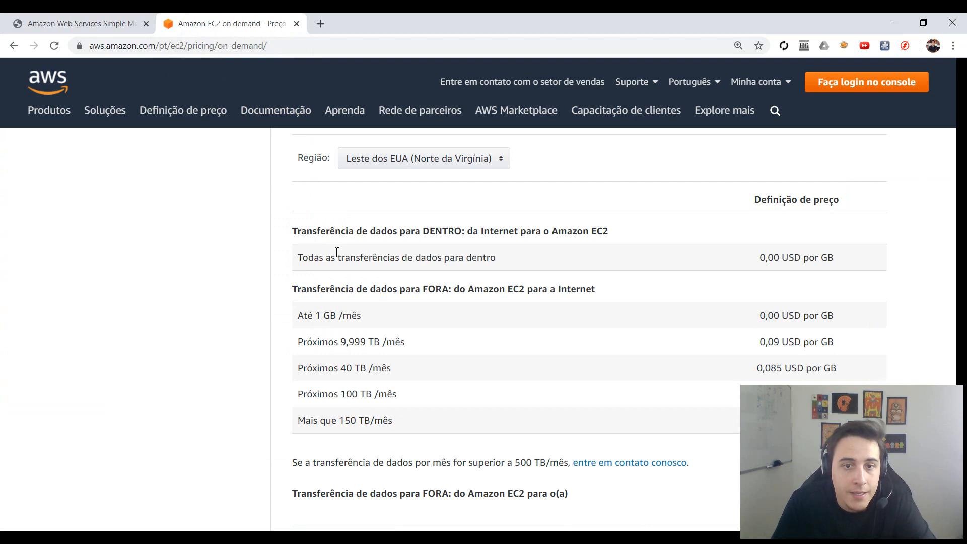
pyautogui.moveTo(294, 243); pyautogui.dragTo(431, 238)
pyautogui.click(431, 238)
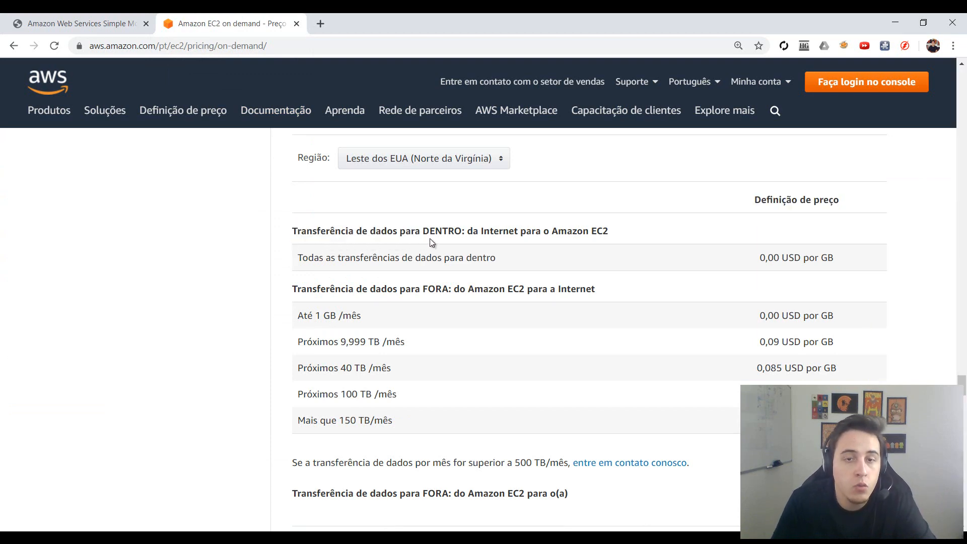
pyautogui.doubleClick(443, 232)
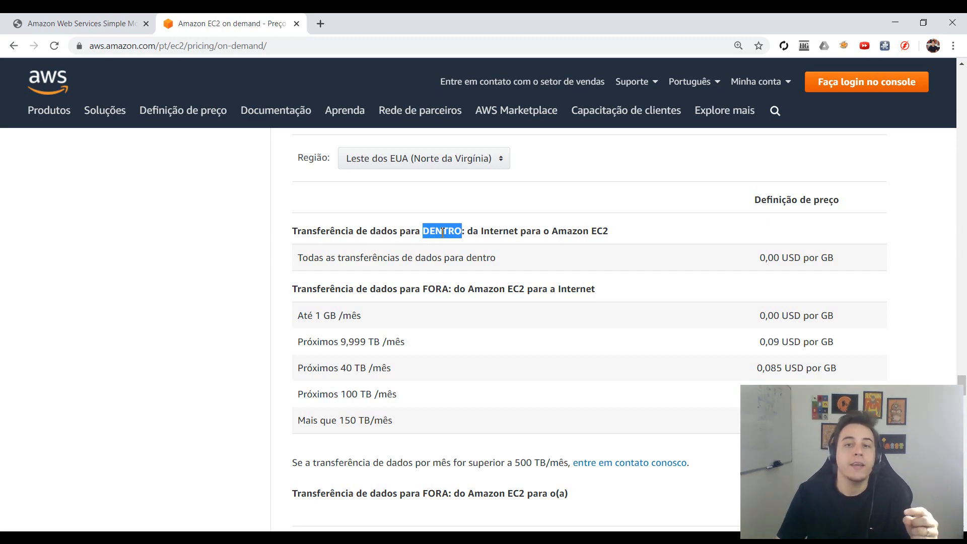
pyautogui.moveTo(302, 257); pyautogui.dragTo(840, 256)
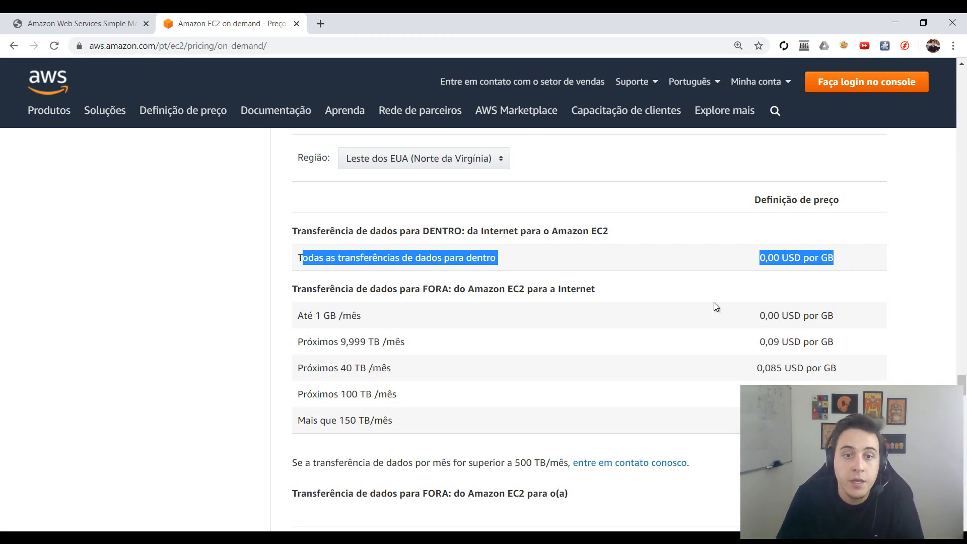
# Step: Examine the monthly tiers and per-GB prices for outbound data transfer from EC2 to the internet
pyautogui.moveTo(670, 426); pyautogui.dragTo(319, 315)
pyautogui.click(319, 316)
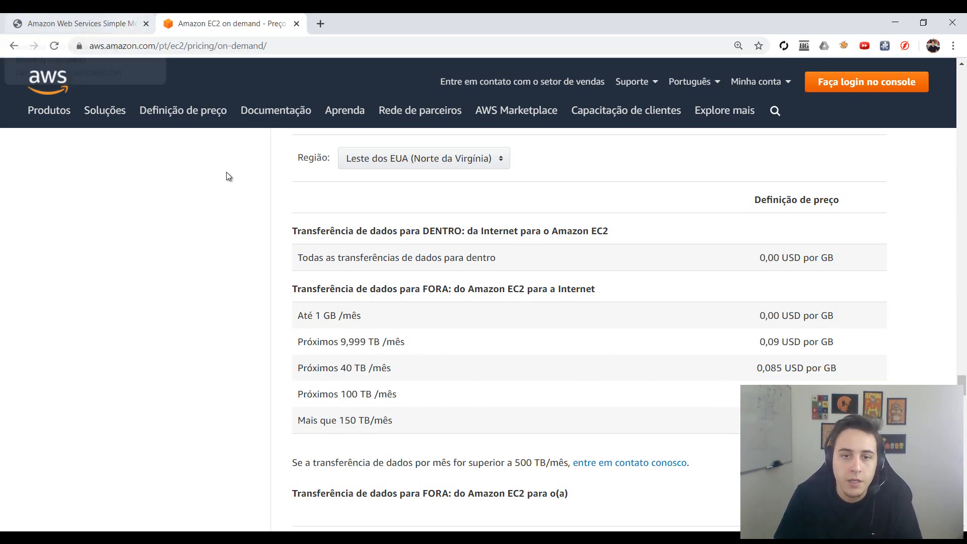
pyautogui.moveTo(296, 420); pyautogui.dragTo(406, 430)
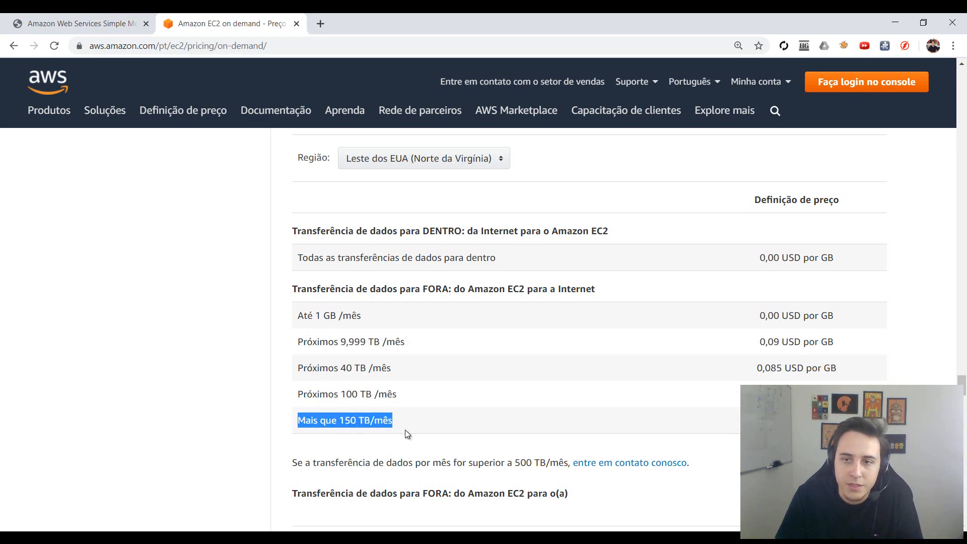
pyautogui.doubleClick(793, 342)
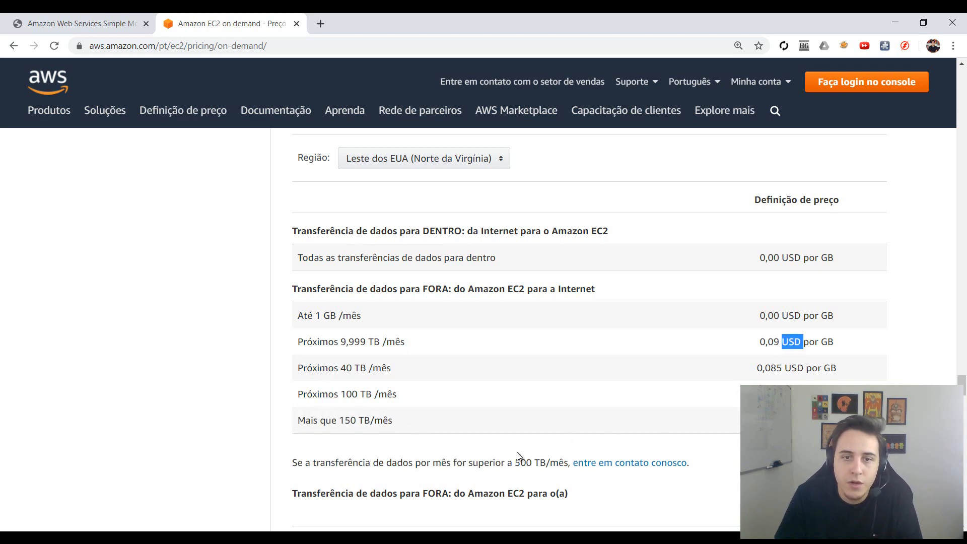
pyautogui.moveTo(345, 421); pyautogui.dragTo(717, 426)
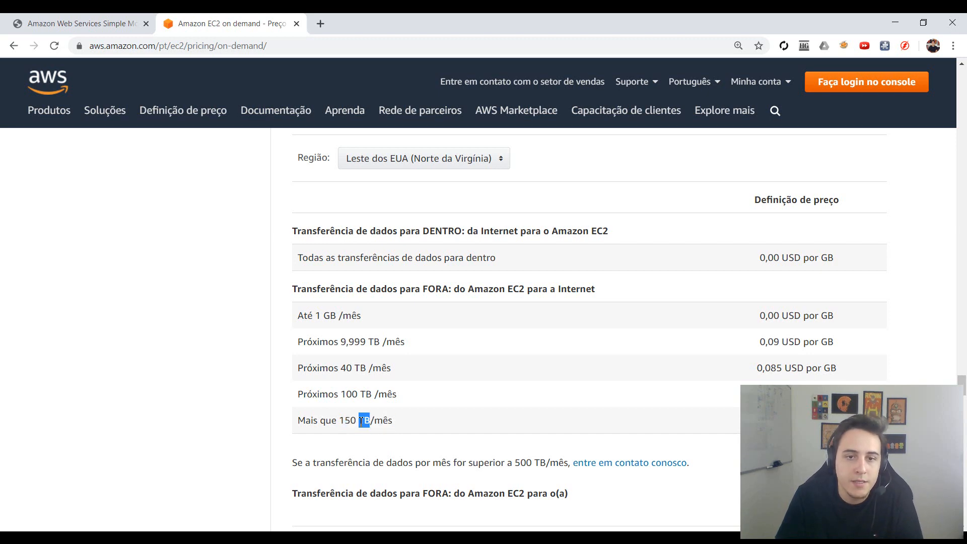
pyautogui.tripleClick(364, 422)
pyautogui.click(346, 423)
pyautogui.doubleClick(346, 421)
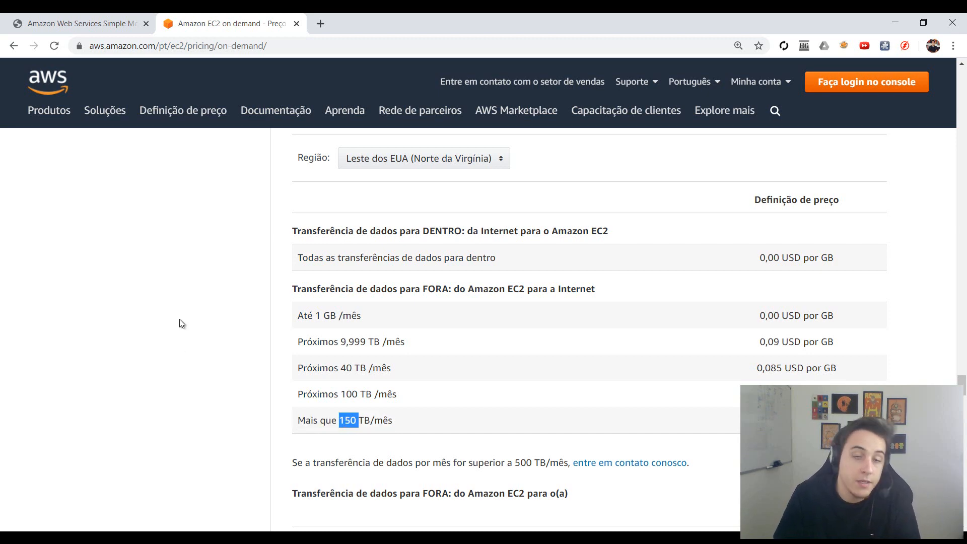
# Step: Switch back to the AWS calculator and set the EC2 form's Data Transfer Out to 100 GB/Month
pyautogui.click(83, 24)
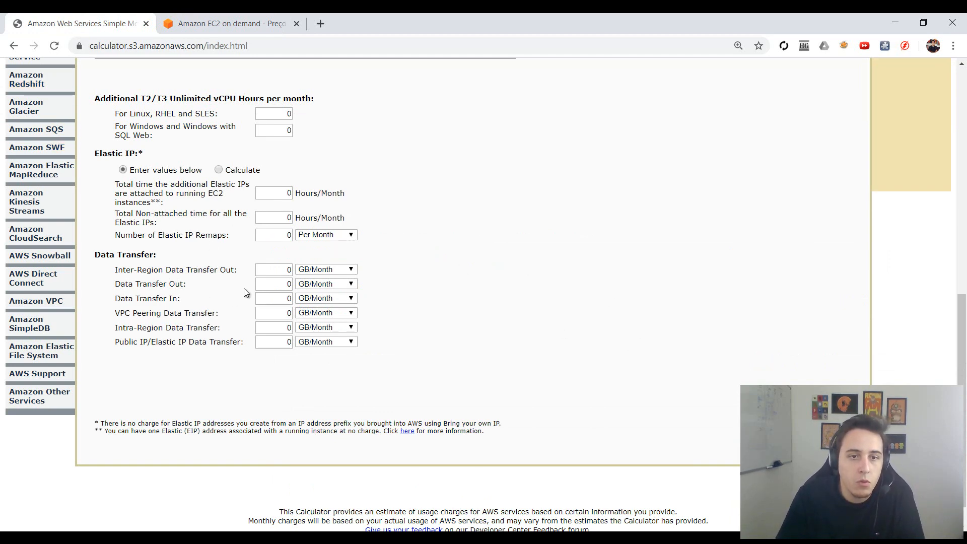
pyautogui.moveTo(278, 285); pyautogui.dragTo(302, 285)
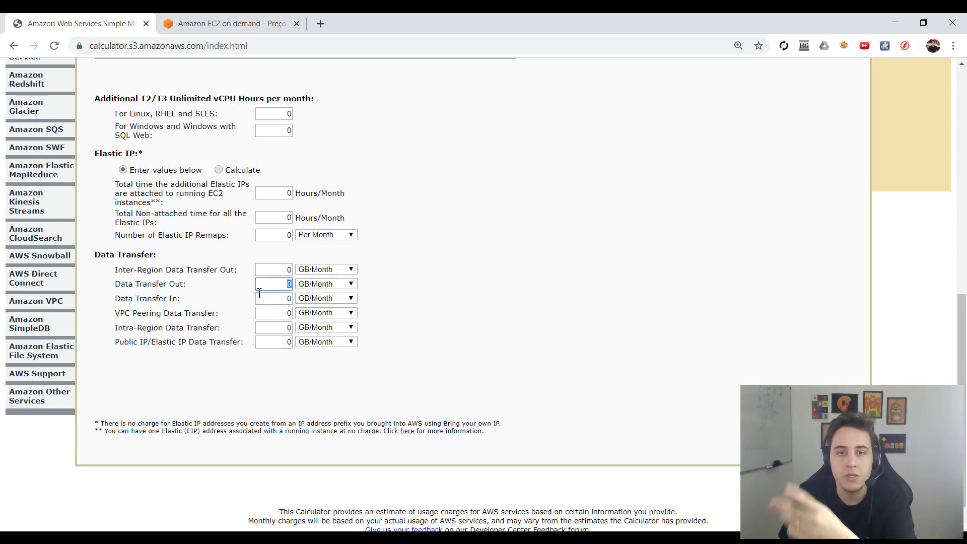
pyautogui.write('1')
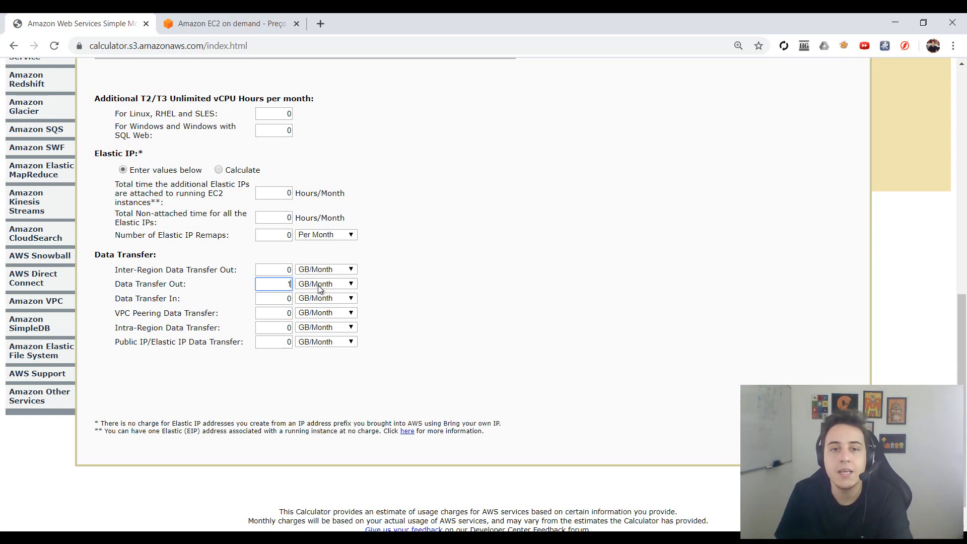
pyautogui.write('00')
pyautogui.click(395, 284)
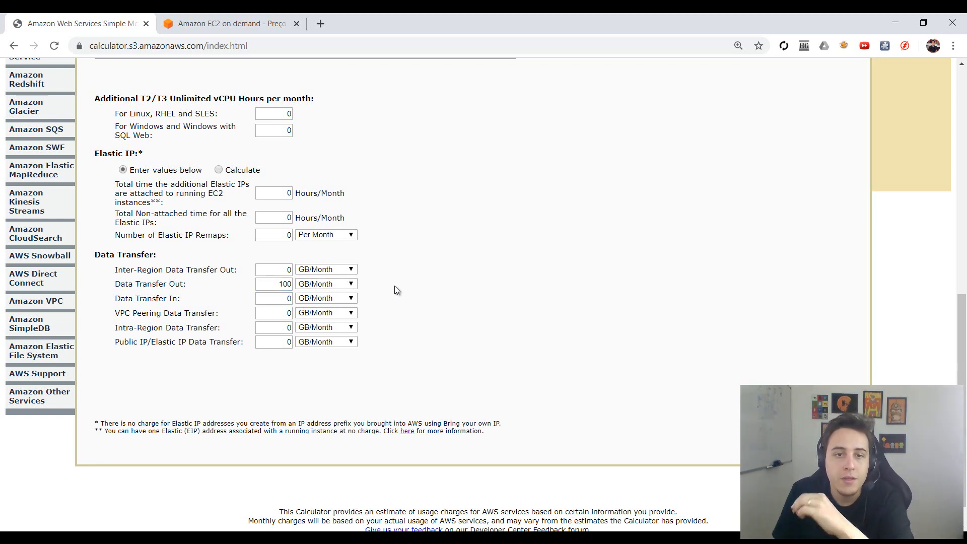
pyautogui.click(287, 284)
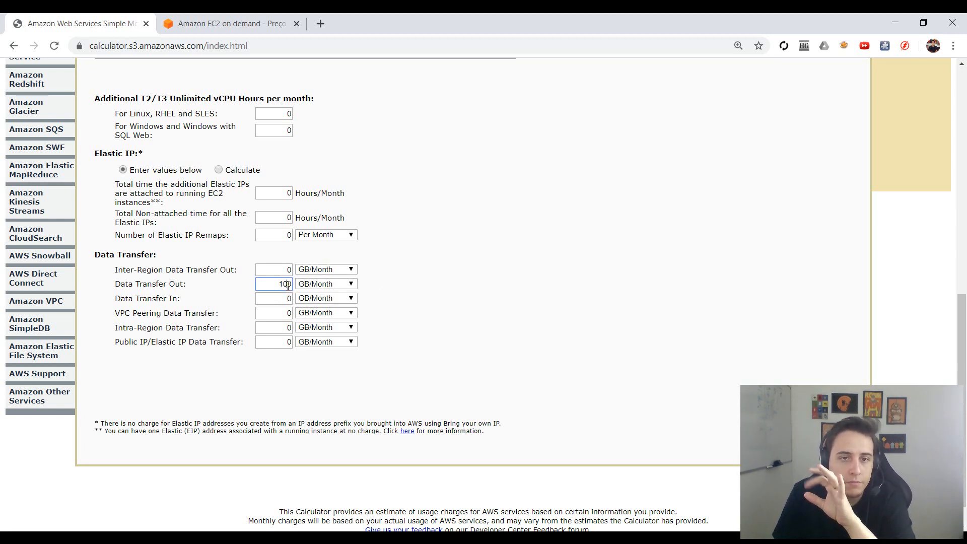
pyautogui.doubleClick(287, 285)
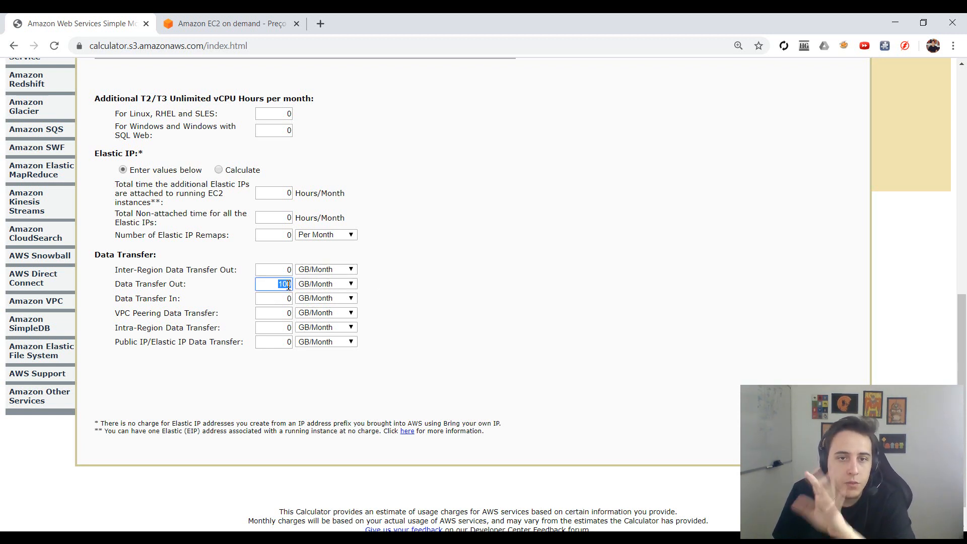
pyautogui.click(441, 295)
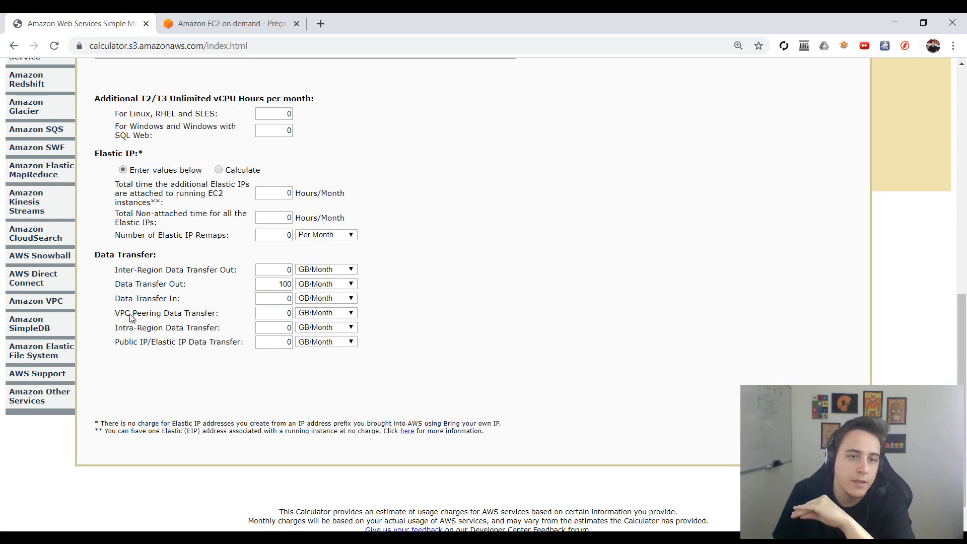
pyautogui.moveTo(130, 314); pyautogui.dragTo(174, 339)
pyautogui.click(202, 329)
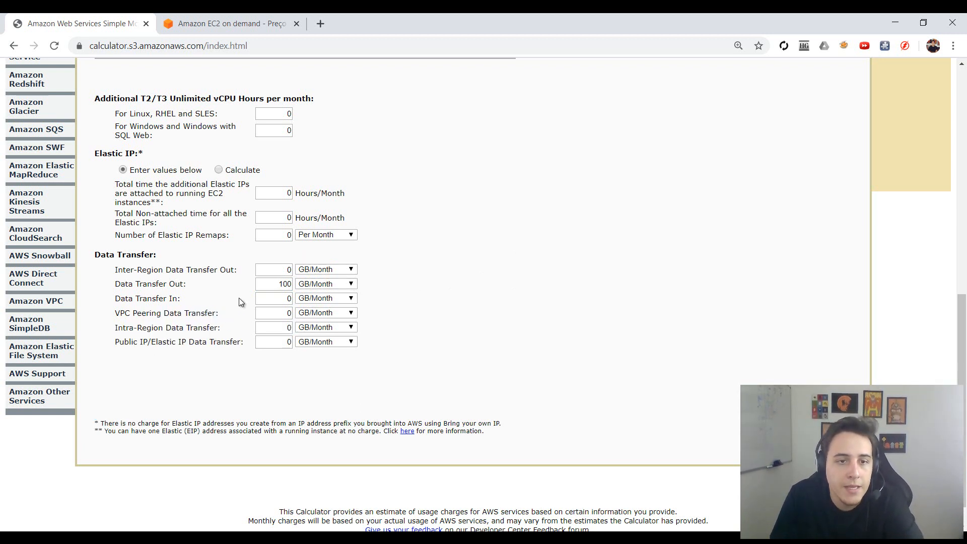
pyautogui.moveTo(112, 287); pyautogui.dragTo(393, 277)
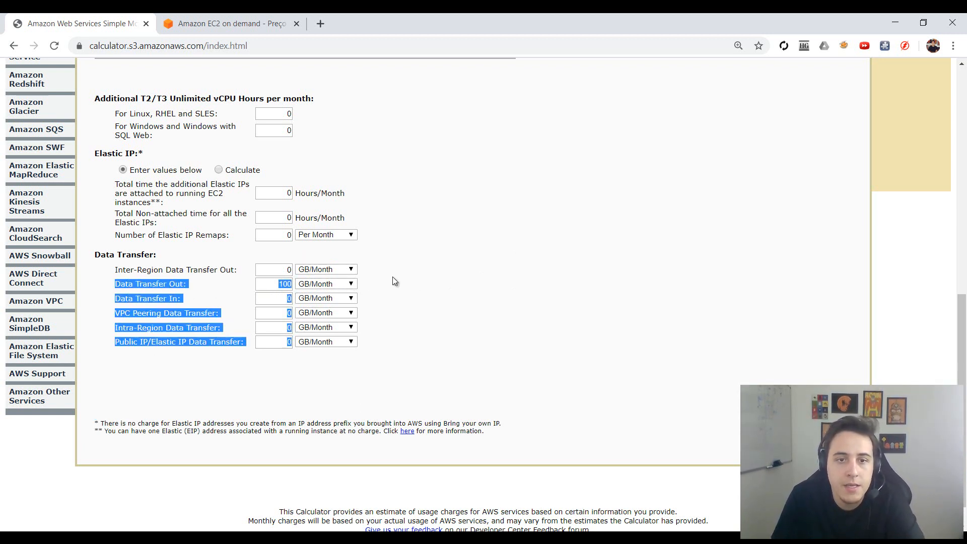
pyautogui.click(396, 279)
# Step: Open the monthly bill estimate and view the CSV export form, closing it without exporting
pyautogui.scroll(5, 400, 279)
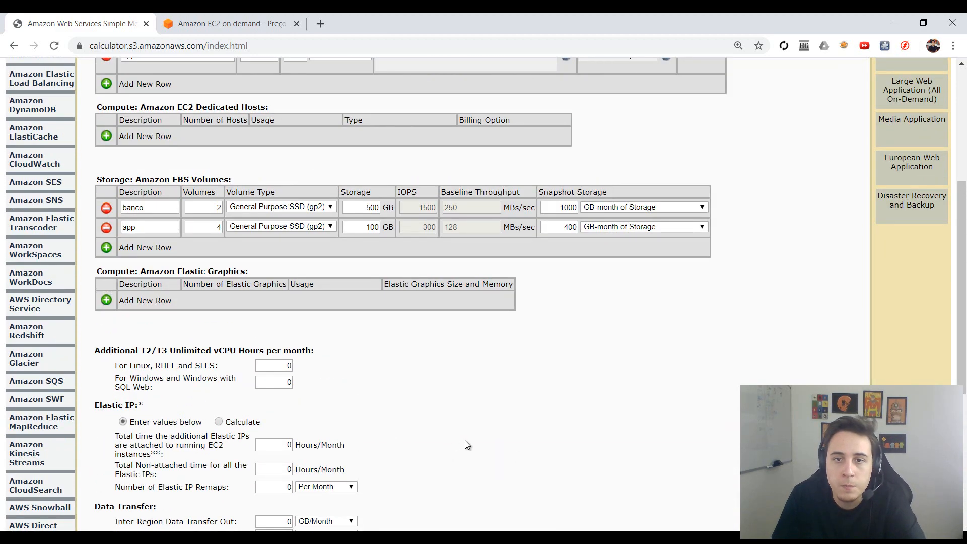
pyautogui.scroll(5, 464, 441)
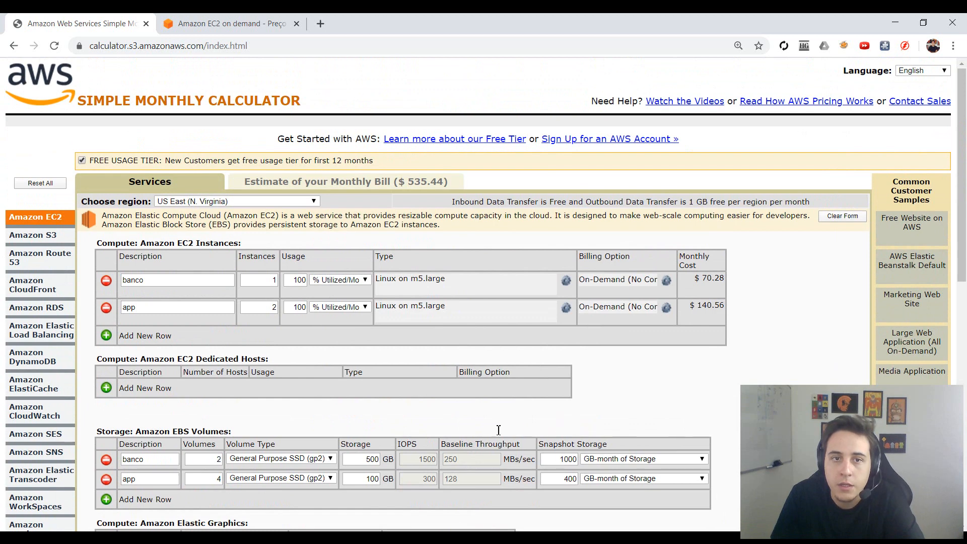
pyautogui.click(333, 183)
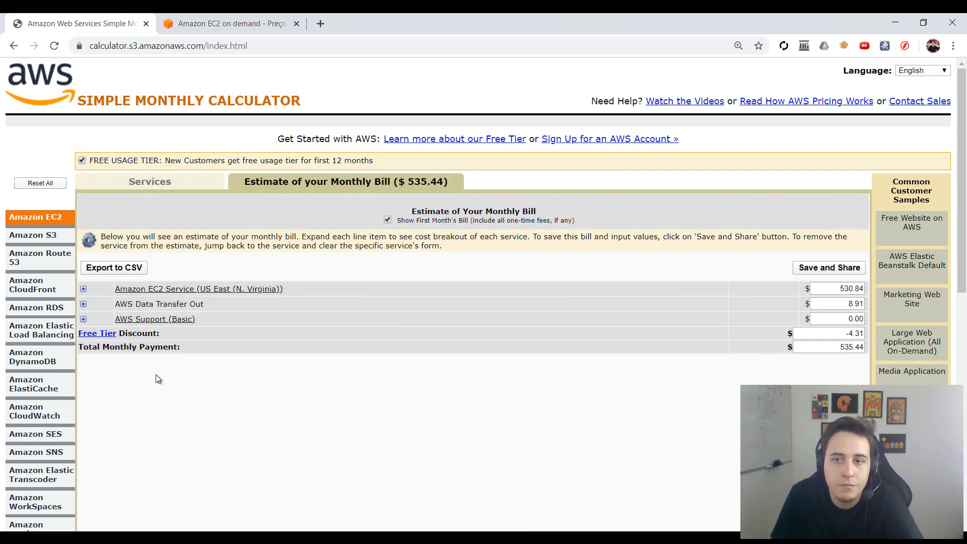
pyautogui.click(84, 289)
pyautogui.click(83, 290)
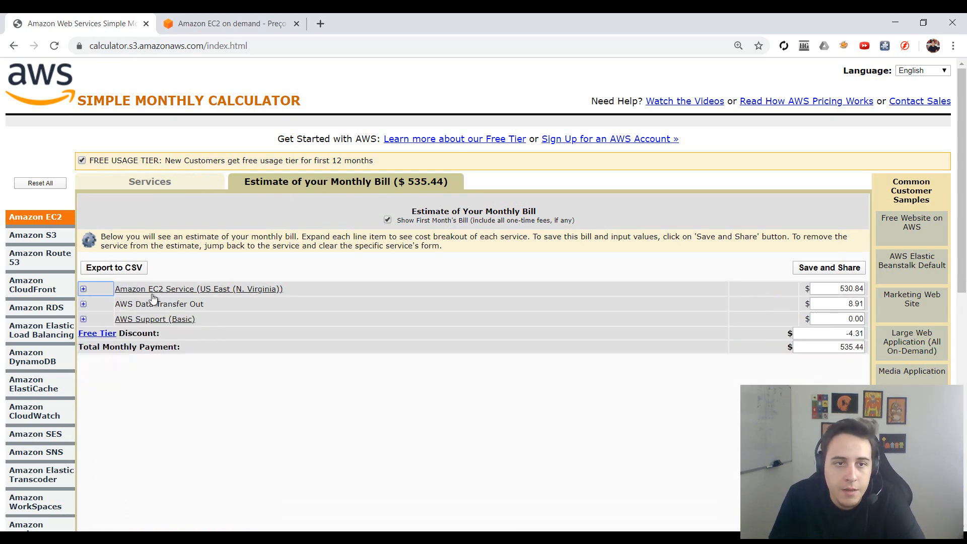
pyautogui.click(111, 272)
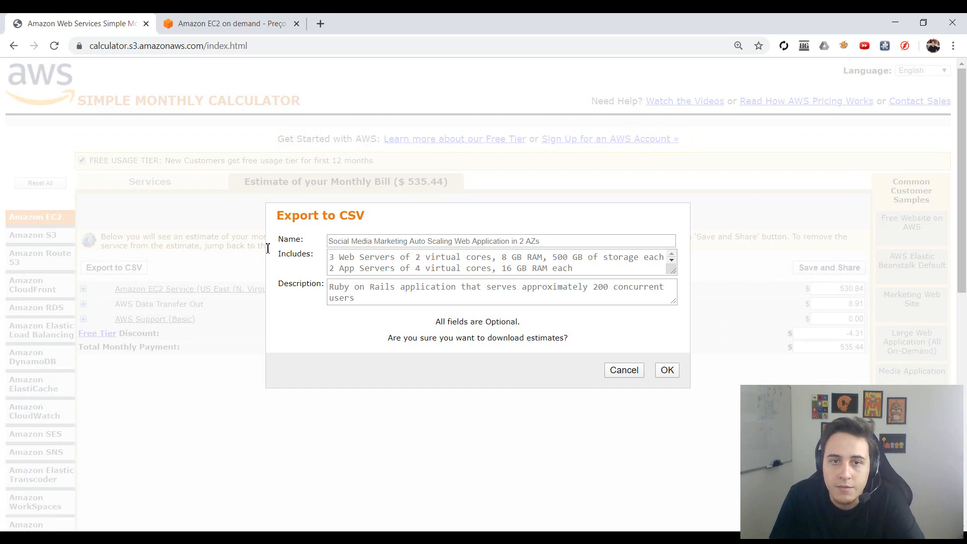
pyautogui.click(625, 371)
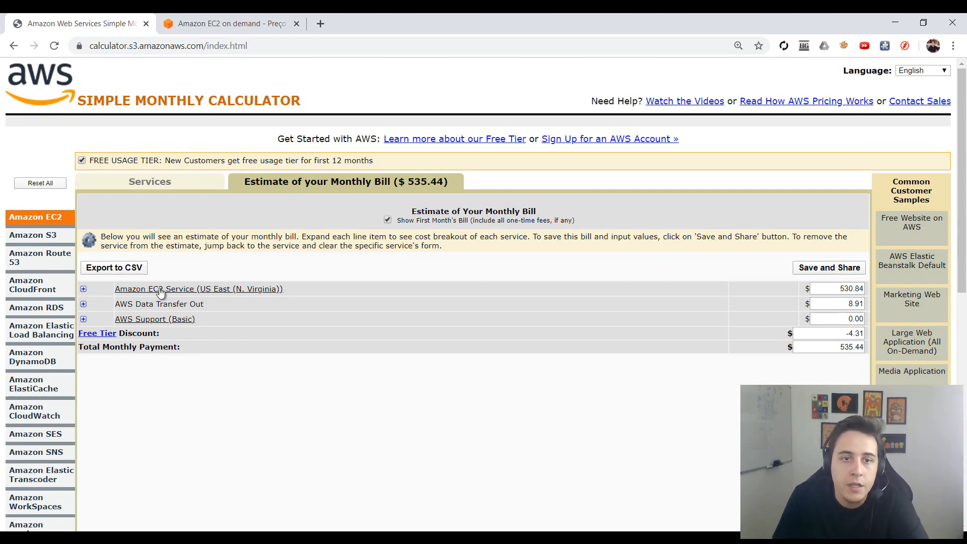
# Step: Expand the Amazon EC2 Service line of the estimate and check the Compute and EBS Volumes costs
pyautogui.click(83, 289)
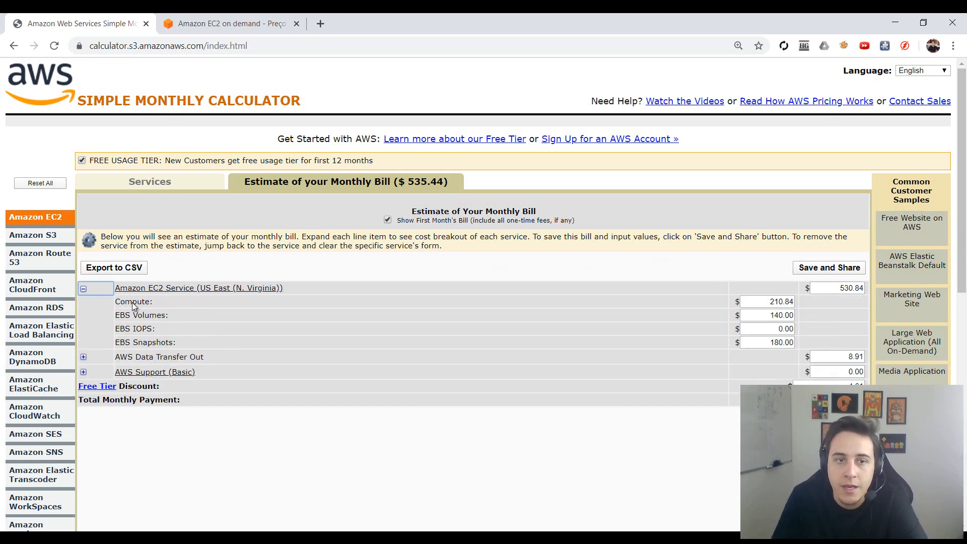
pyautogui.moveTo(117, 305); pyautogui.dragTo(794, 299)
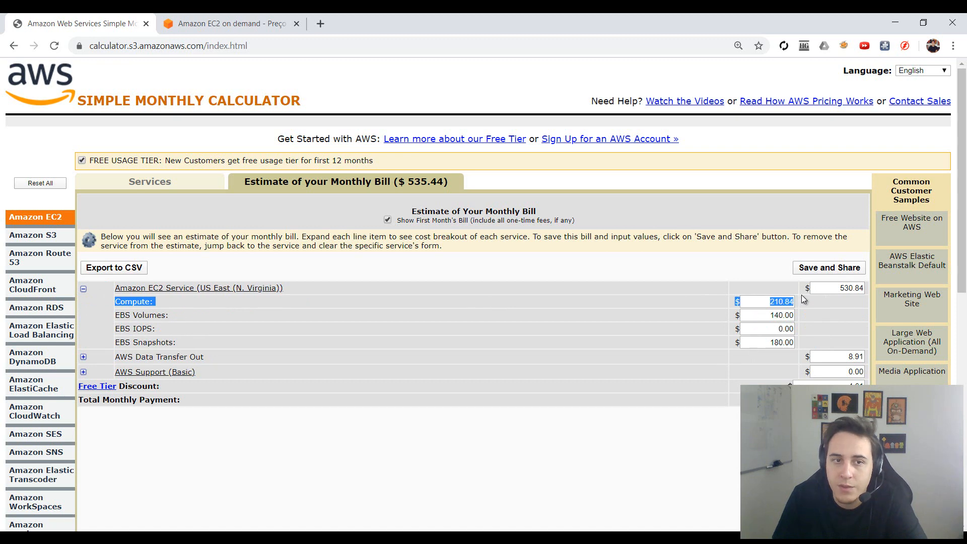
pyautogui.doubleClick(782, 301)
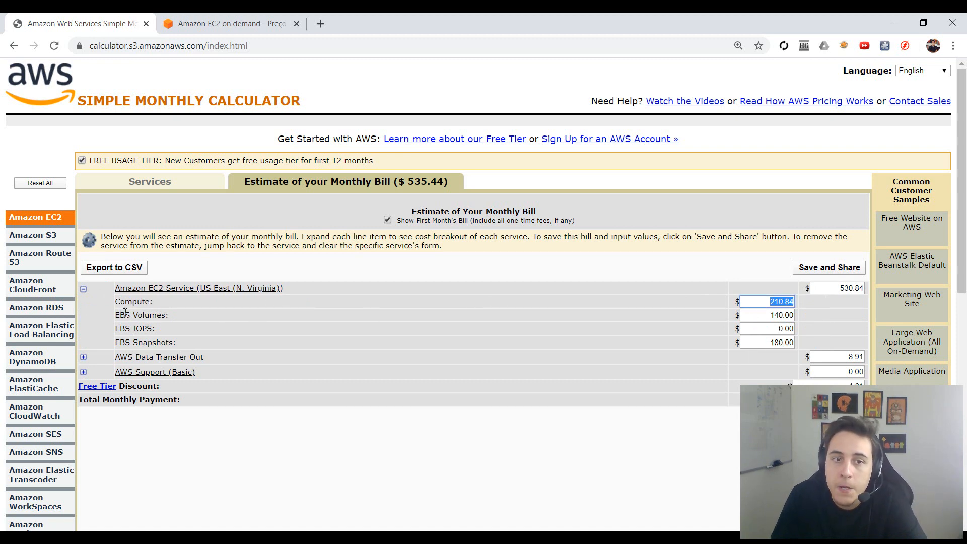
pyautogui.moveTo(126, 315); pyautogui.dragTo(169, 316)
pyautogui.click(790, 316)
pyautogui.moveTo(784, 323); pyautogui.dragTo(721, 326)
# Step: Return to the EC2 services form and view the volume types available for the banco EBS volume
pyautogui.click(149, 182)
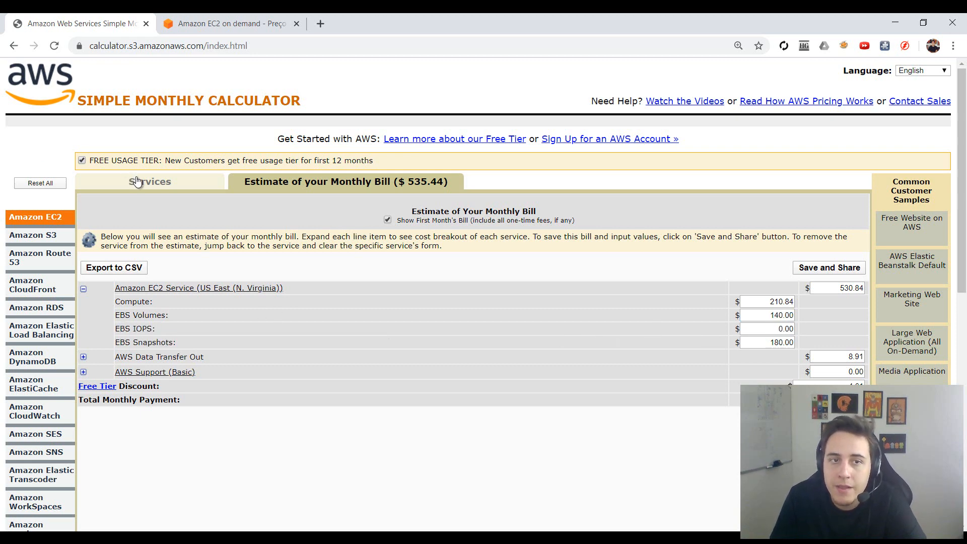
pyautogui.scroll(-1, 249, 316)
pyautogui.click(307, 396)
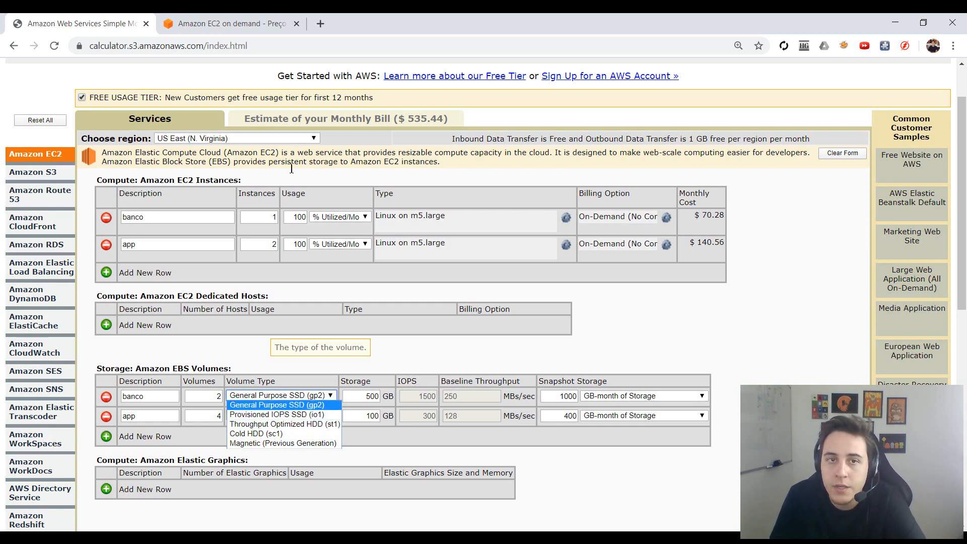
# Step: Go back to the bill estimate and check the EBS IOPS and EBS Snapshots costs
pyautogui.click(317, 120)
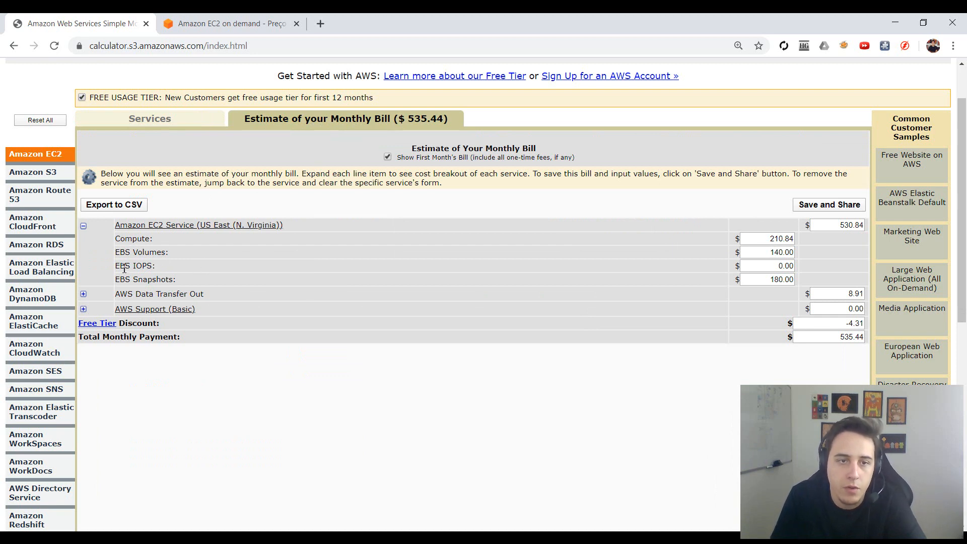
pyautogui.moveTo(125, 269); pyautogui.dragTo(789, 271)
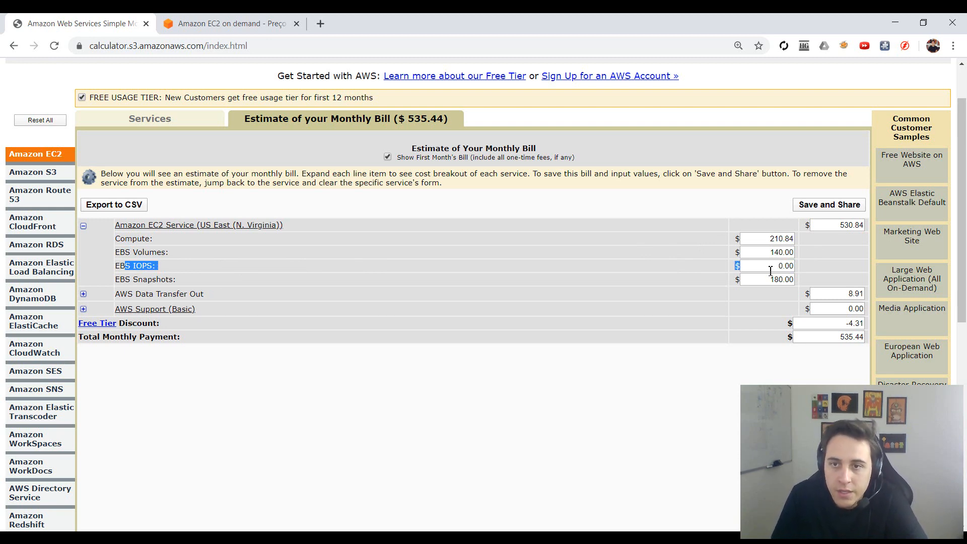
pyautogui.click(770, 271)
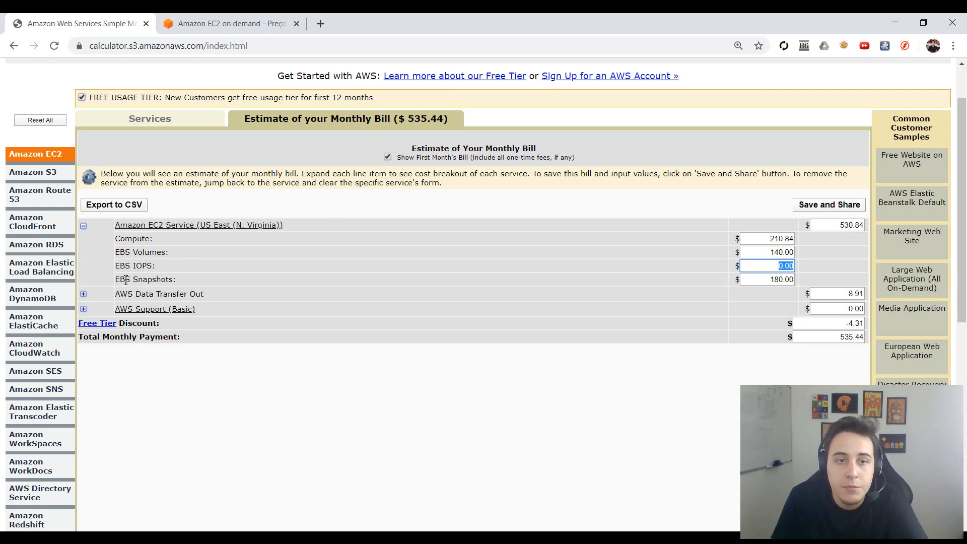
pyautogui.moveTo(121, 279); pyautogui.dragTo(737, 283)
pyautogui.click(772, 281)
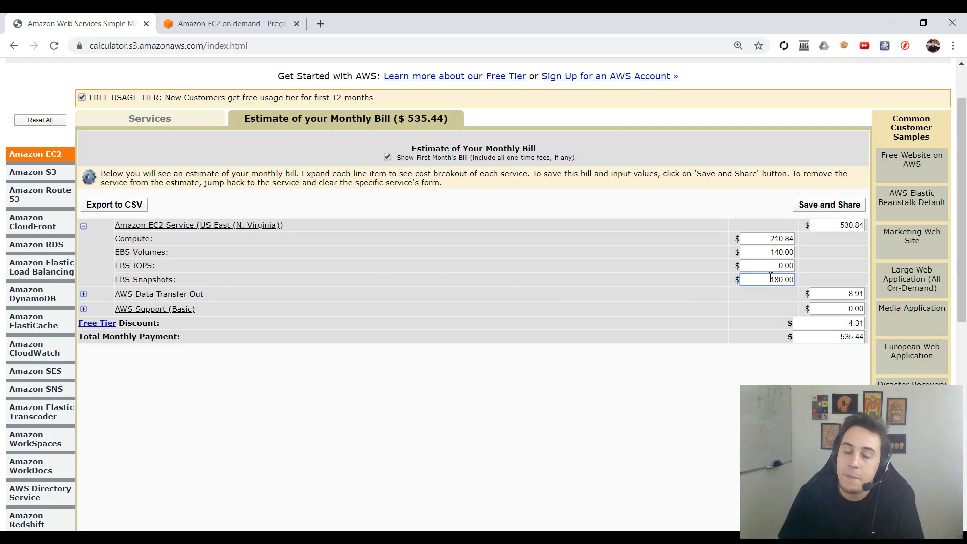
# Step: Collapse the EC2 breakdown, inspect the AWS Data Transfer Out cost by region at a larger zoom, and collapse it again
pyautogui.click(84, 226)
pyautogui.click(83, 241)
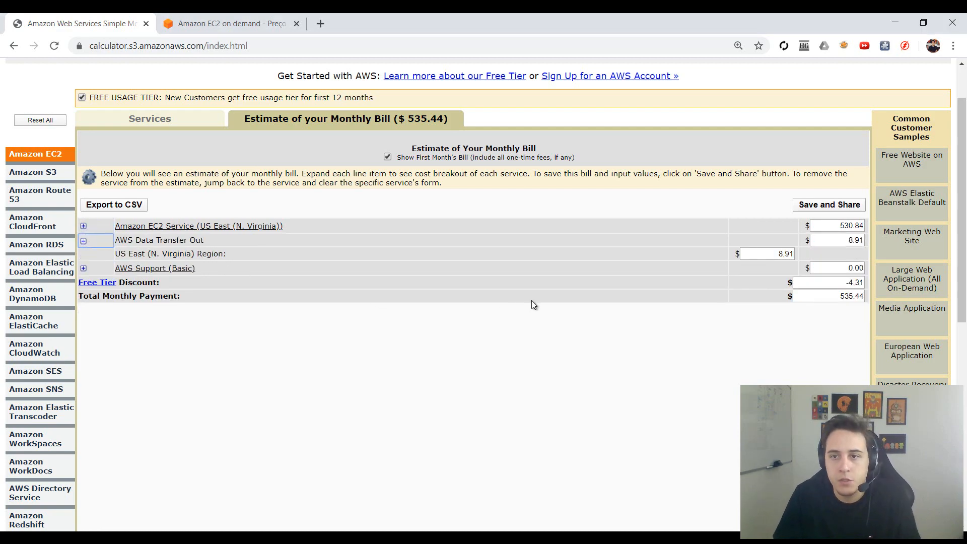
pyautogui.hotkey('ctrl', '+')
pyautogui.hotkey('ctrl', '+')
pyautogui.hotkey('ctrl', '+')
pyautogui.hotkey('ctrl', '+')
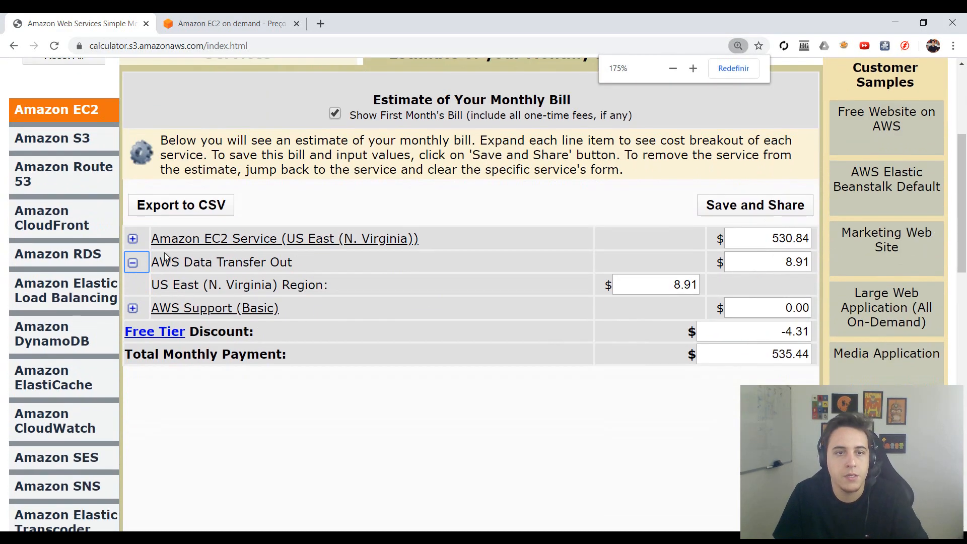
pyautogui.moveTo(153, 267); pyautogui.dragTo(798, 262)
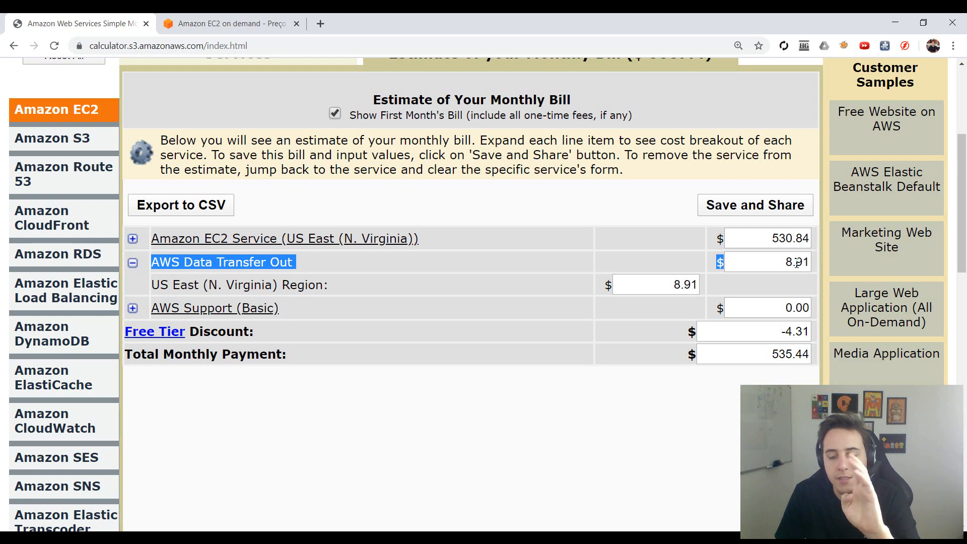
pyautogui.doubleClick(781, 265)
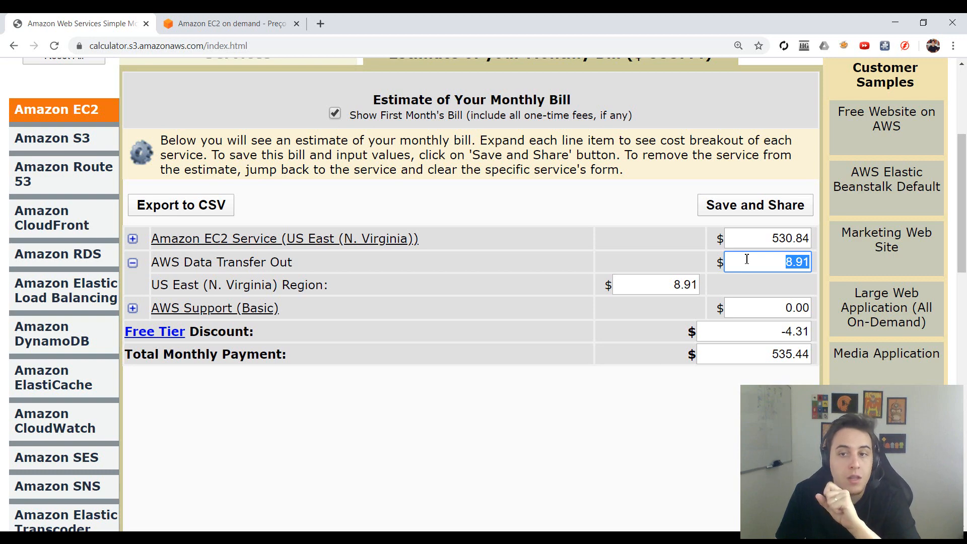
pyautogui.click(133, 263)
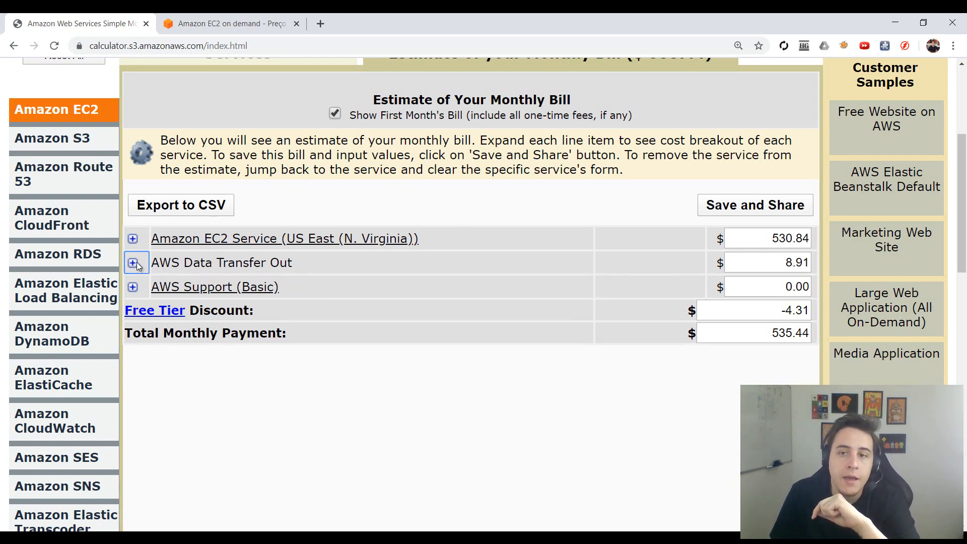
# Step: Expand the AWS Support (Basic) line to check its cost, and collapse it again
pyautogui.click(133, 287)
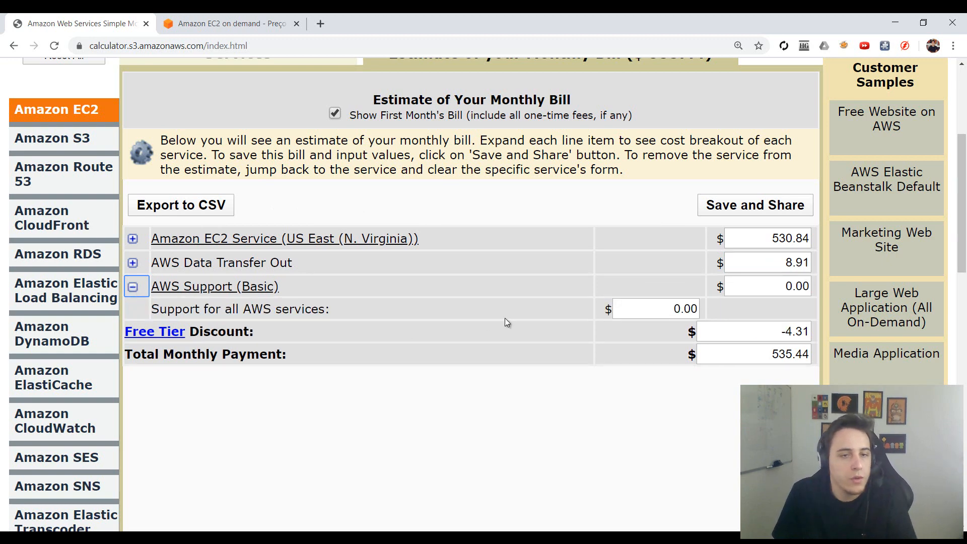
pyautogui.hotkey('ctrl', '-')
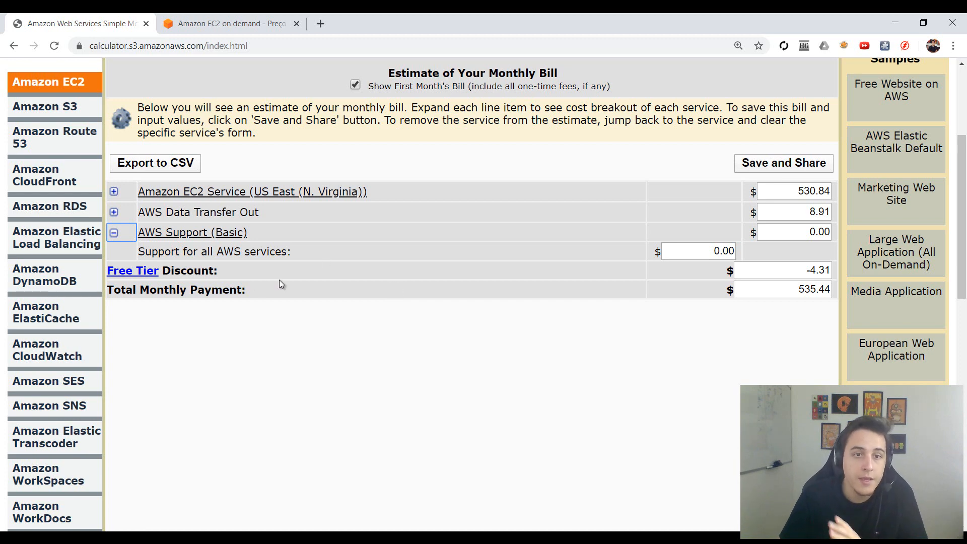
pyautogui.click(114, 233)
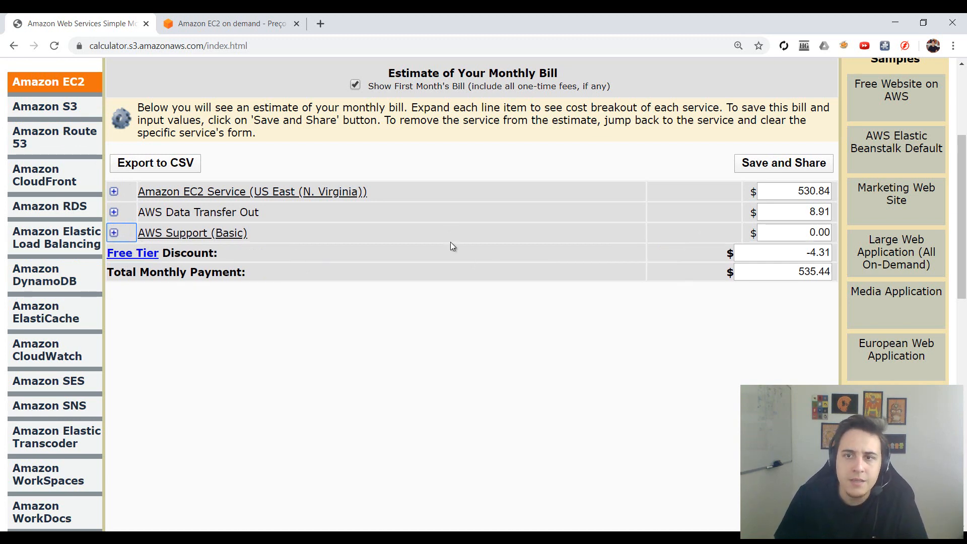
# Step: Check the Free Tier discount in the estimate and turn off the free usage tier for new customers
pyautogui.moveTo(810, 253); pyautogui.dragTo(844, 254)
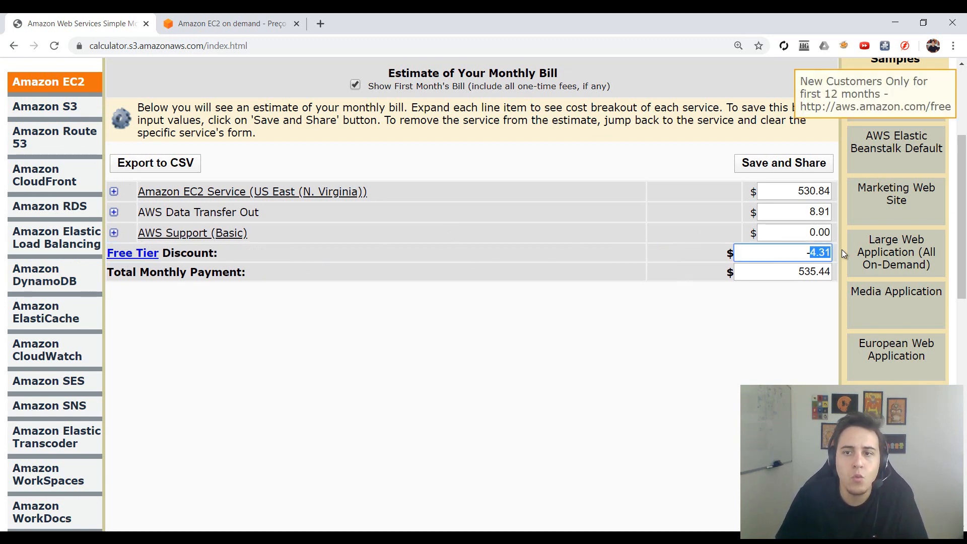
pyautogui.click(628, 374)
pyautogui.scroll(4, 474, 331)
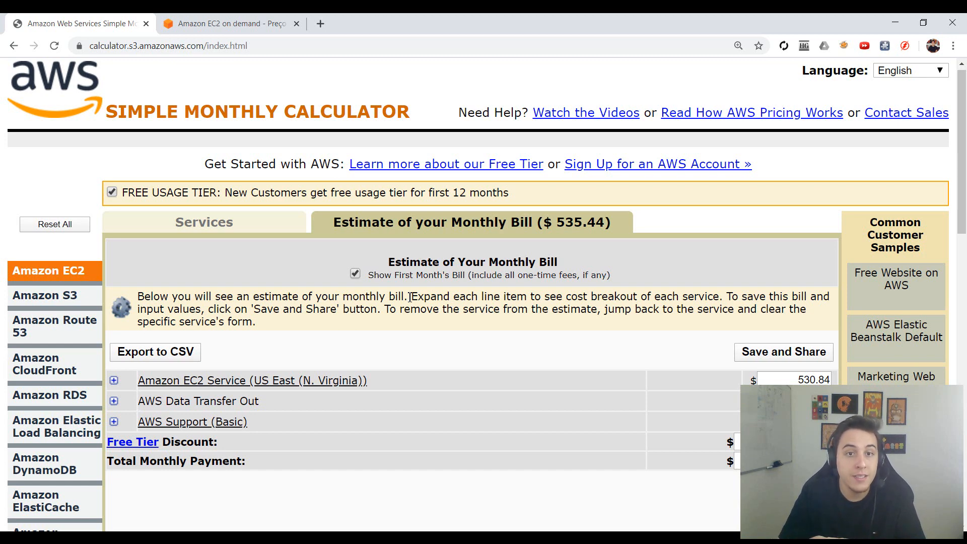
pyautogui.moveTo(534, 194); pyautogui.dragTo(123, 192)
pyautogui.click(111, 192)
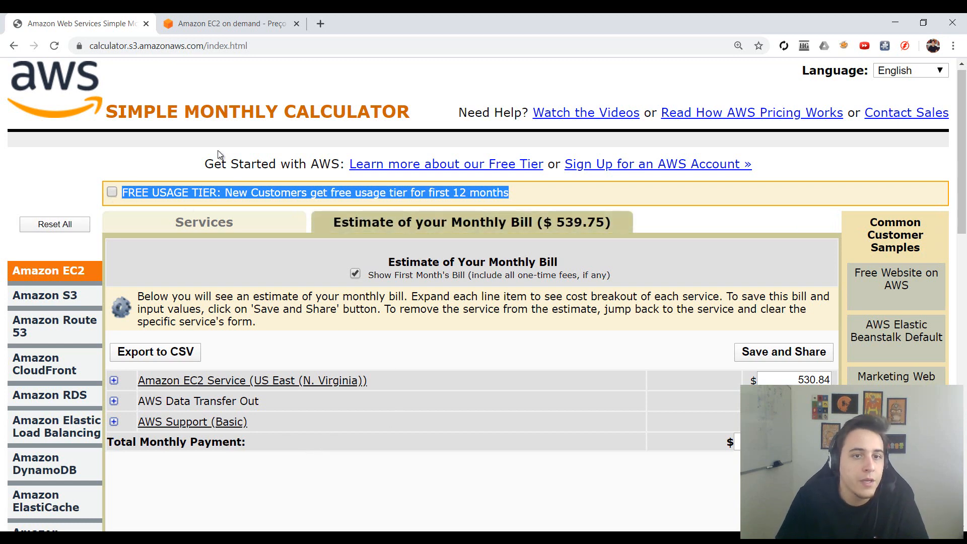
# Step: Compare the monthly bill estimate with and without the free usage tier for new customers, leaving the tier off
pyautogui.click(155, 208)
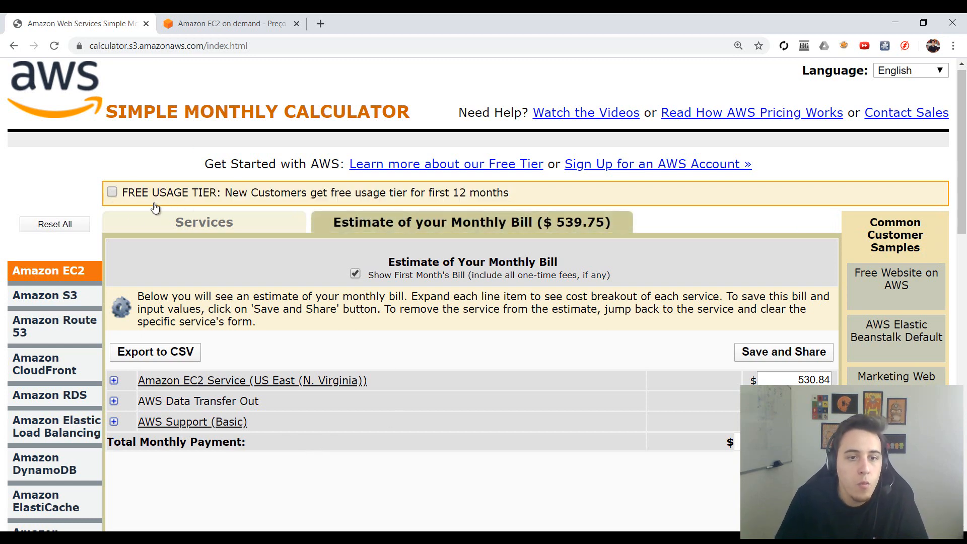
pyautogui.click(112, 192)
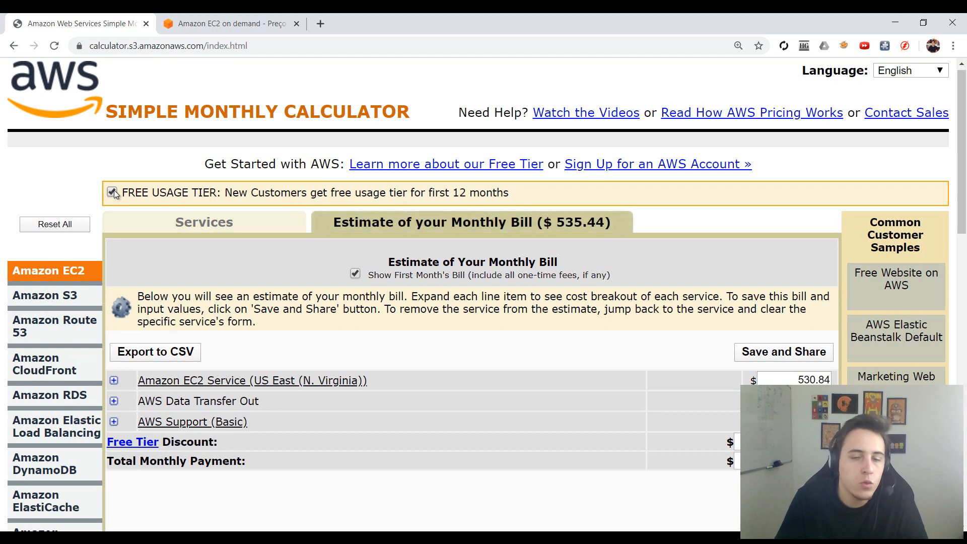
pyautogui.click(113, 193)
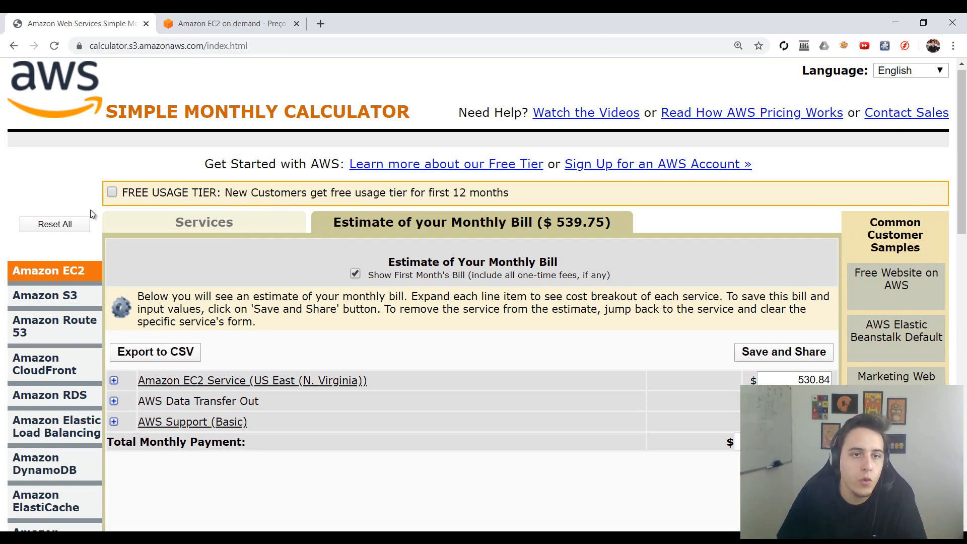
pyautogui.click(112, 193)
pyautogui.click(112, 193)
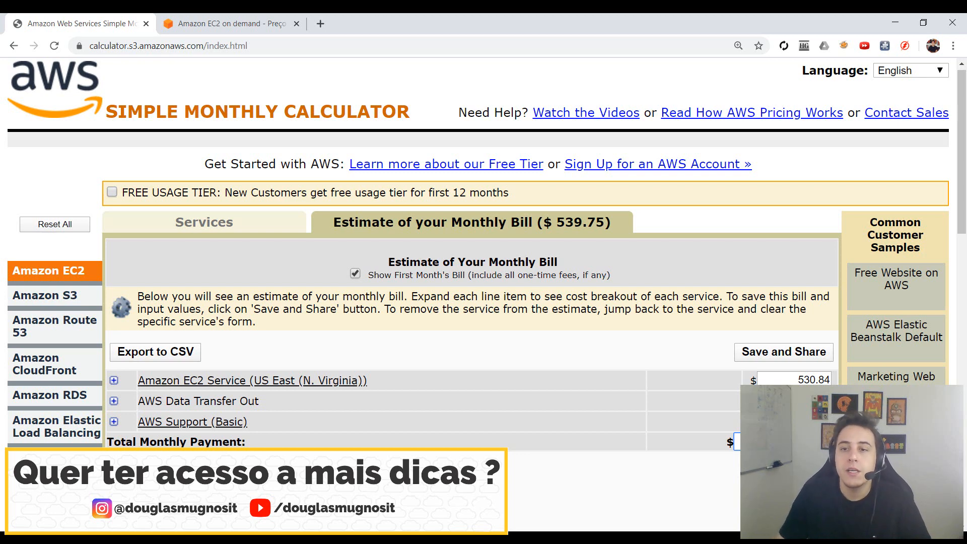
# Step: Check the Amazon EC2 Service (US East (N. Virginia)) total, then expand its breakdown and check the Compute cost
pyautogui.doubleClick(806, 379)
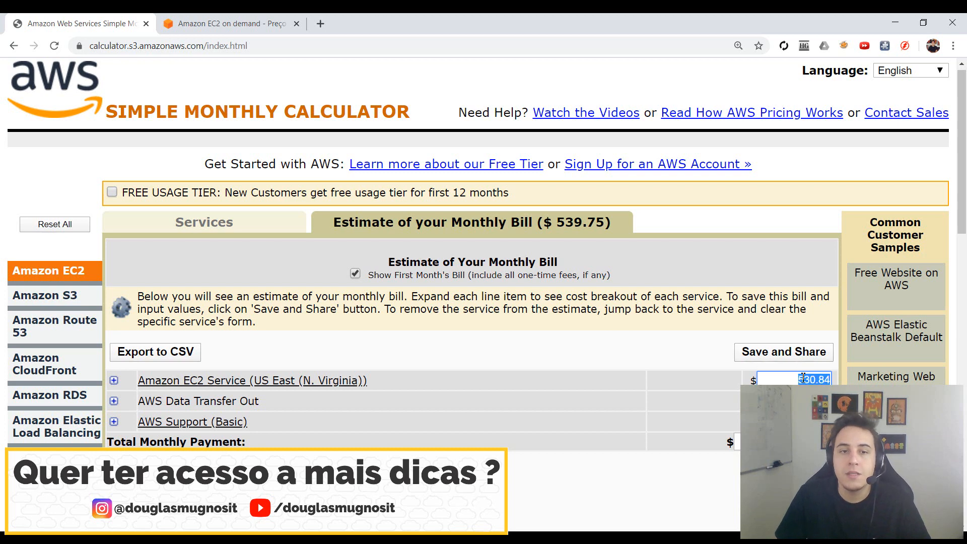
pyautogui.click(114, 380)
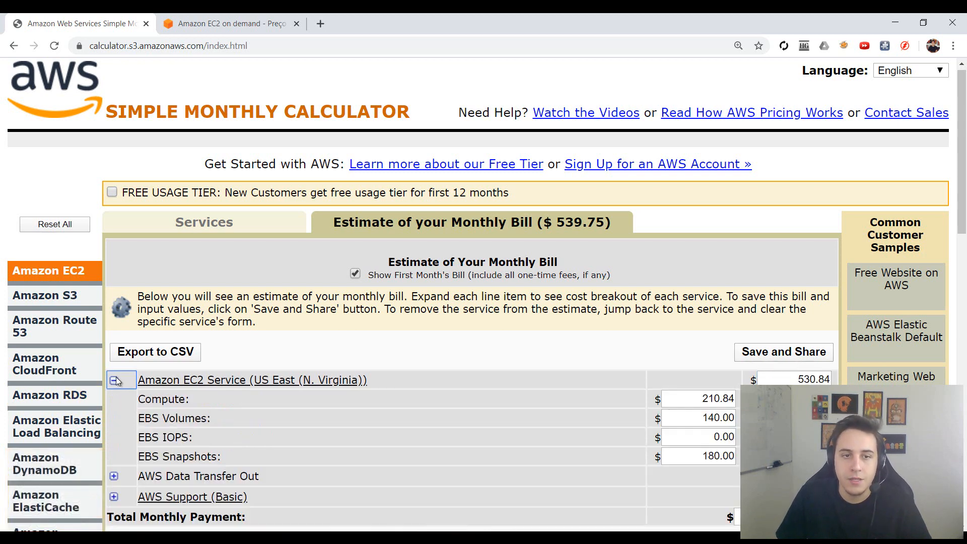
pyautogui.doubleClick(705, 398)
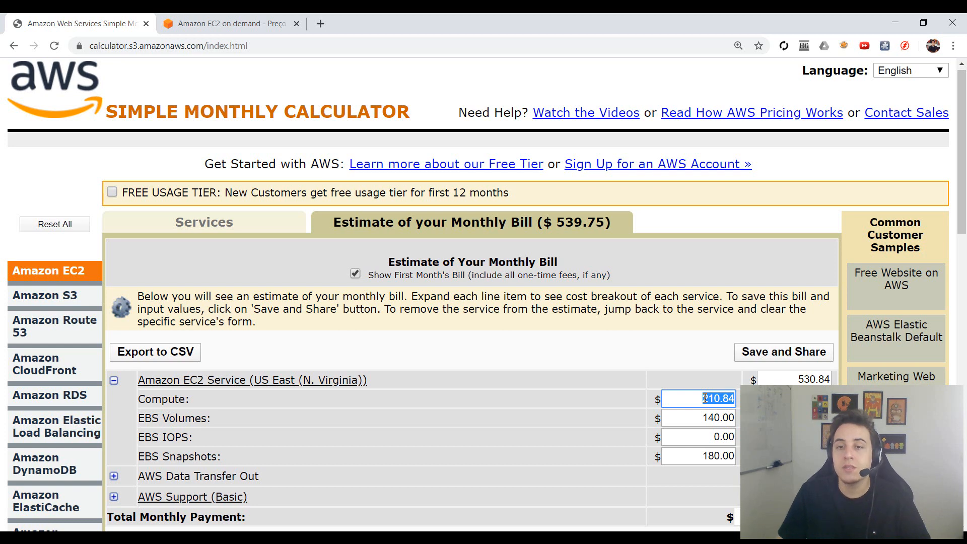